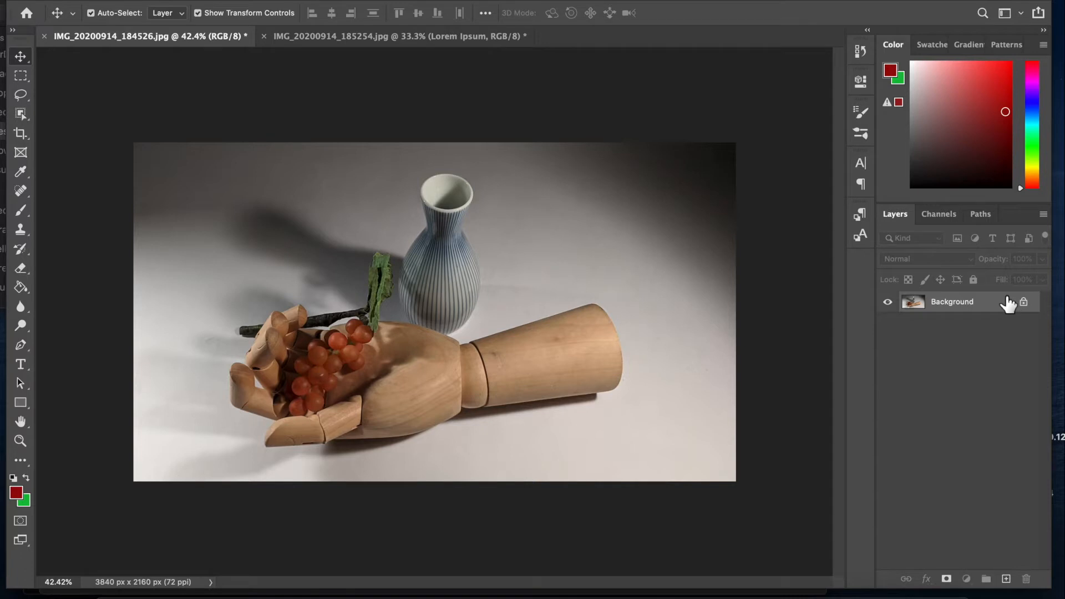
Duplicate the Background layer and make the copy the active layer.
drag(1008, 304, 1007, 580)
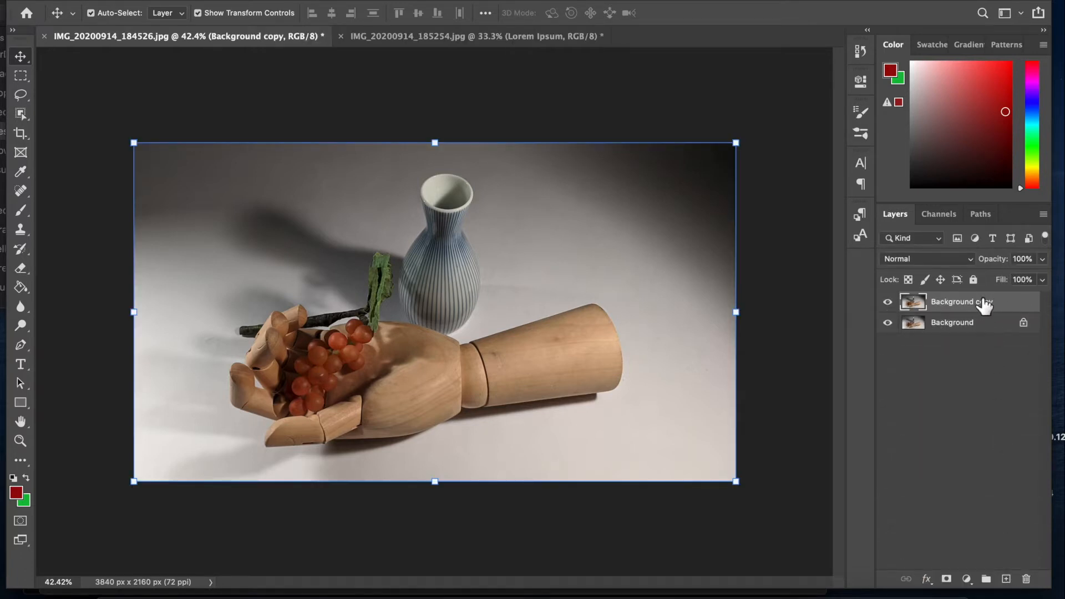
click(953, 324)
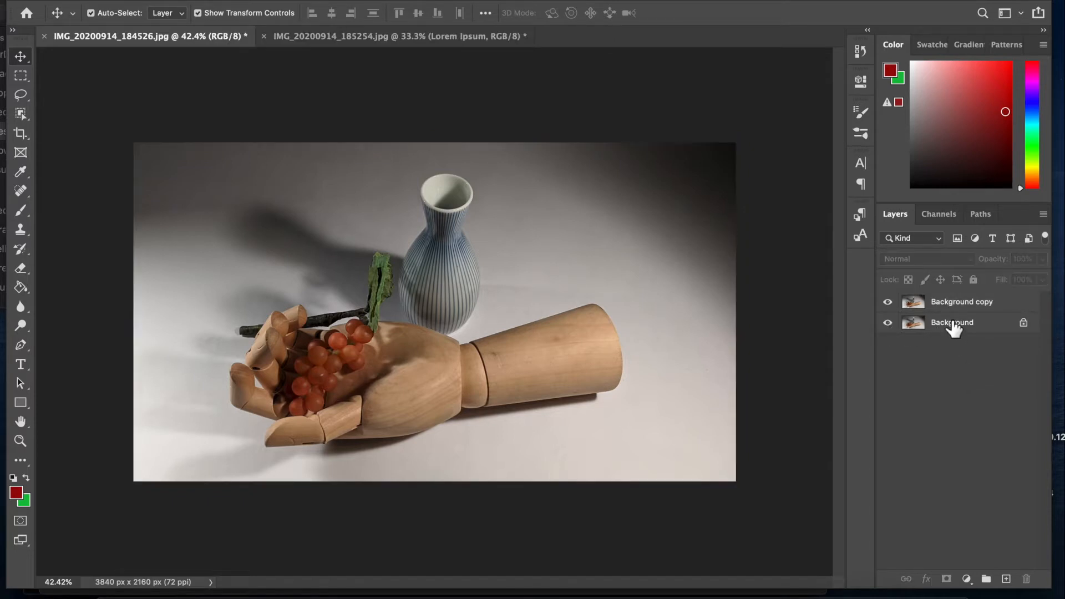
click(954, 305)
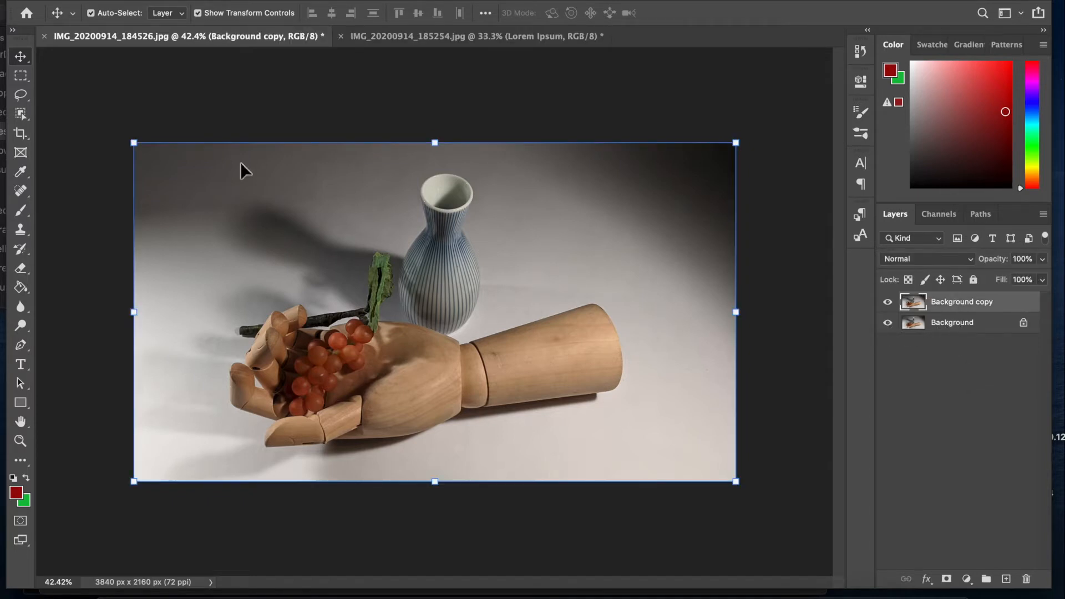
Crop the empty area off the photo's right side, leaving the image about 3253 px wide.
click(25, 133)
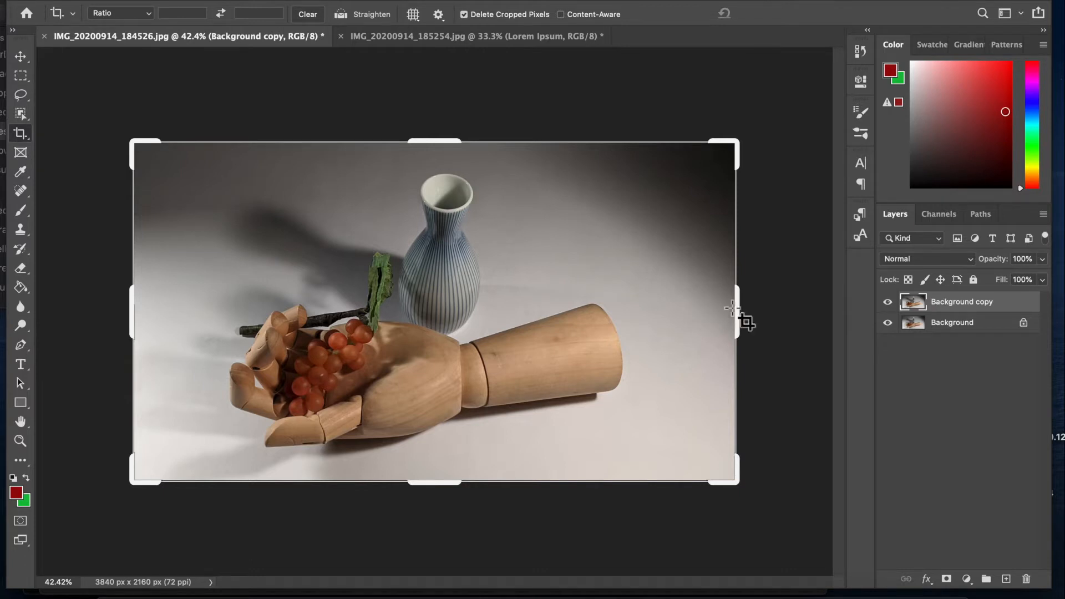
mouse_move(737, 309)
mouse_down()
mouse_move(697, 313)
mouse_move(749, 314)
mouse_move(737, 313)
mouse_up()
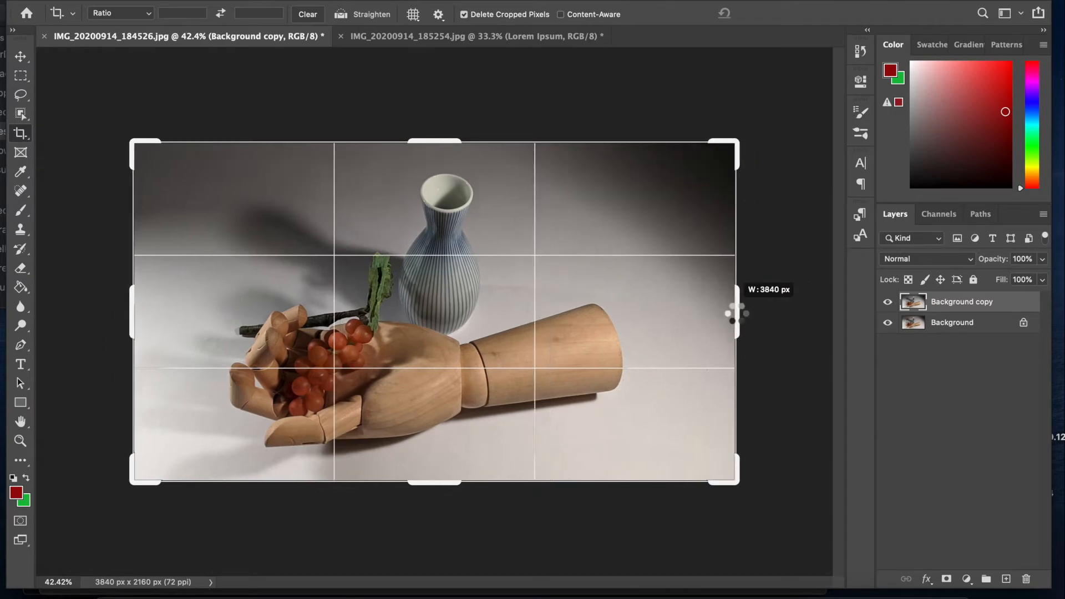
drag(737, 313, 687, 312)
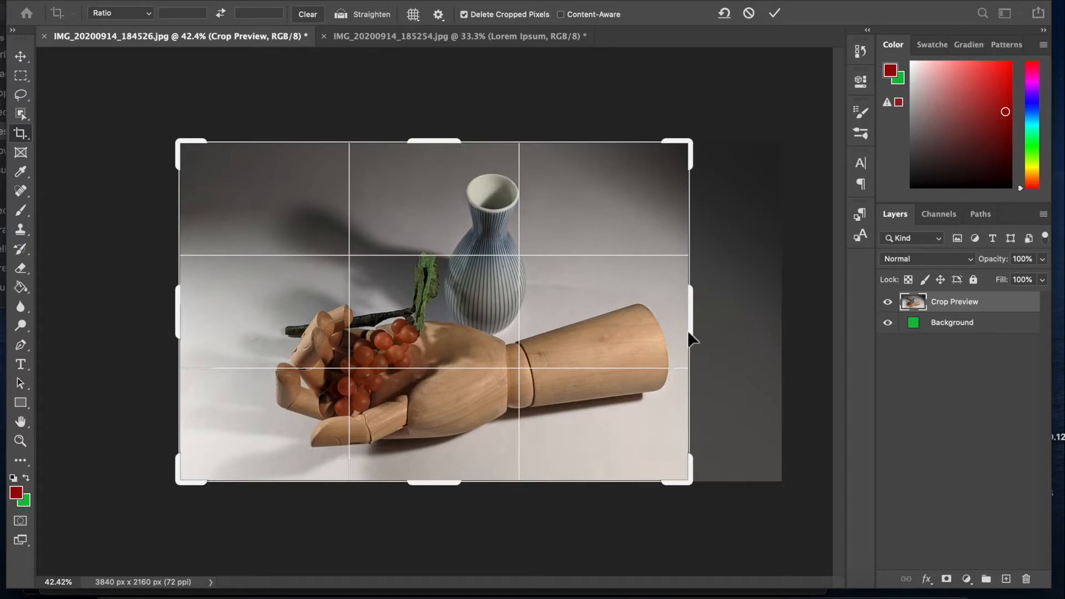
key(Return)
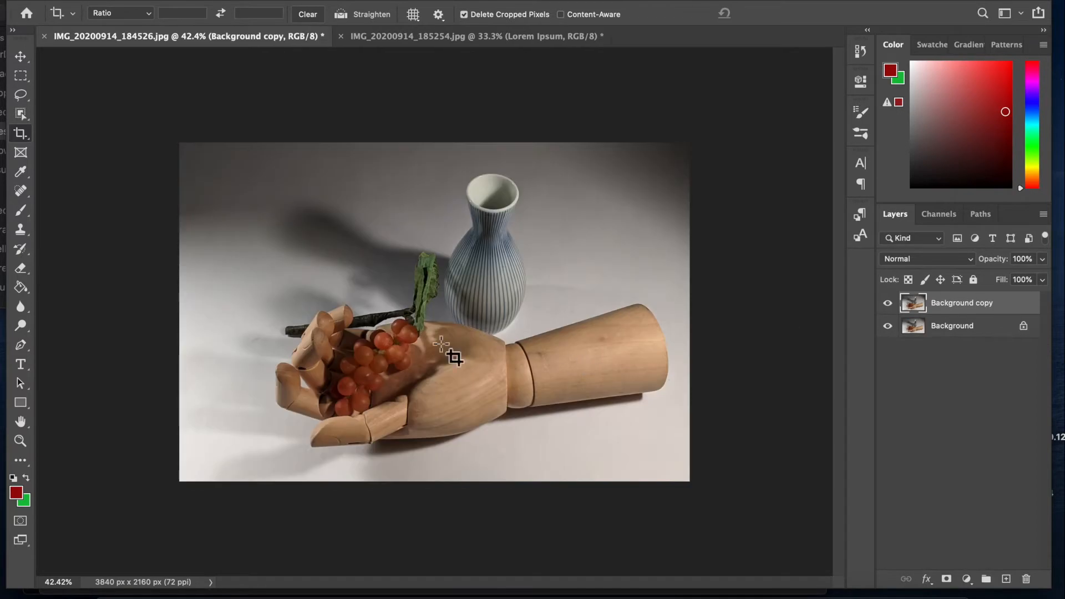
Crop a thin strip off the photo's upper edge, leaving the image about 2055 px high.
click(21, 131)
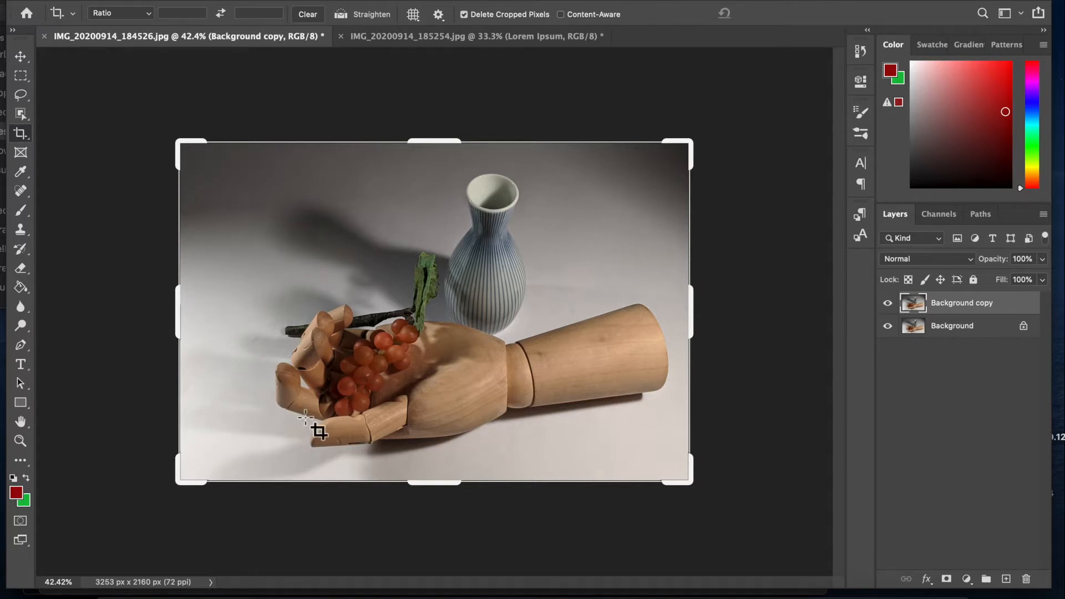
mouse_move(176, 321)
mouse_down()
mouse_move(228, 321)
mouse_move(183, 329)
mouse_up()
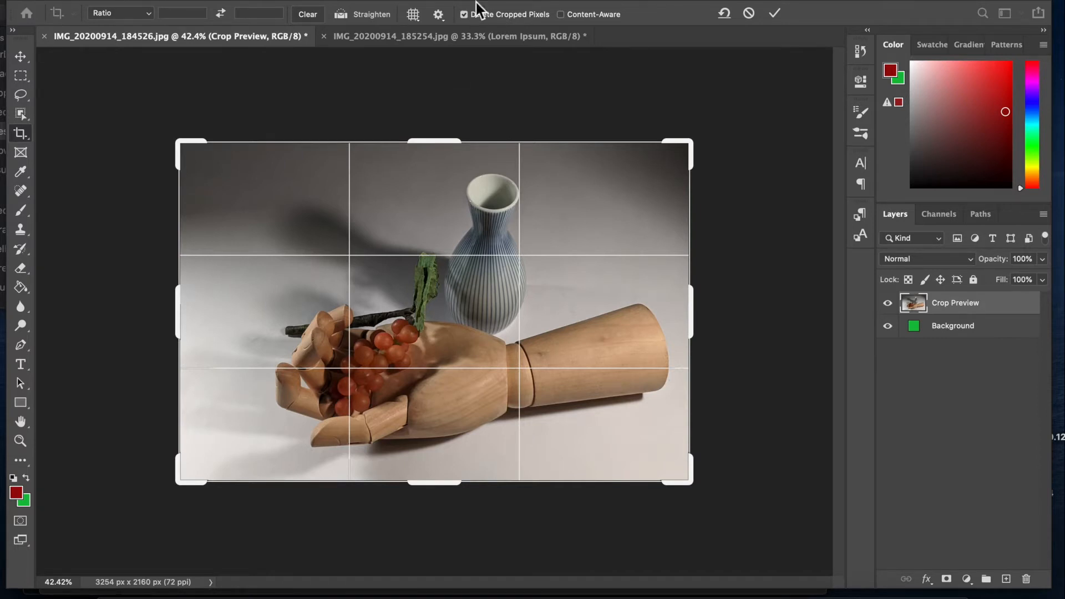
drag(432, 146, 428, 159)
key(Return)
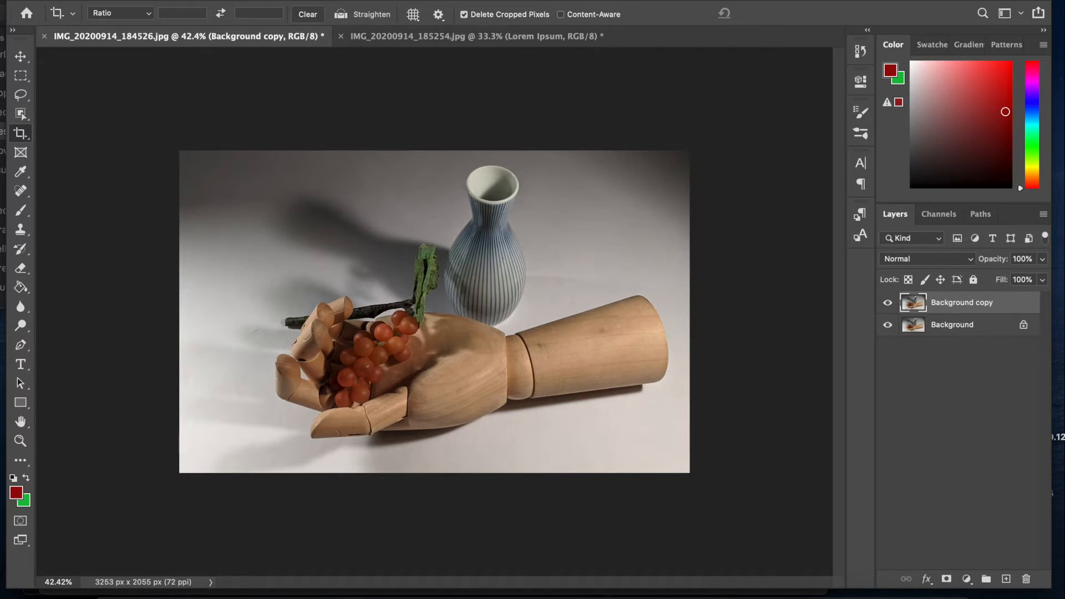
Add a Black & White adjustment layer above Background copy with the default name and options.
click(222, 0)
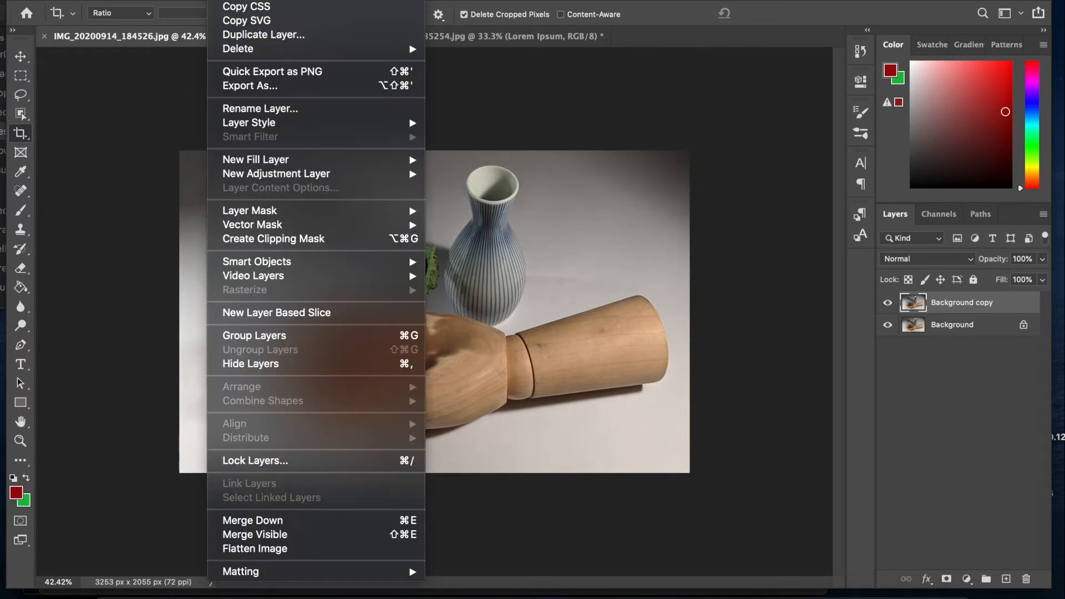
mouse_move(276, 174)
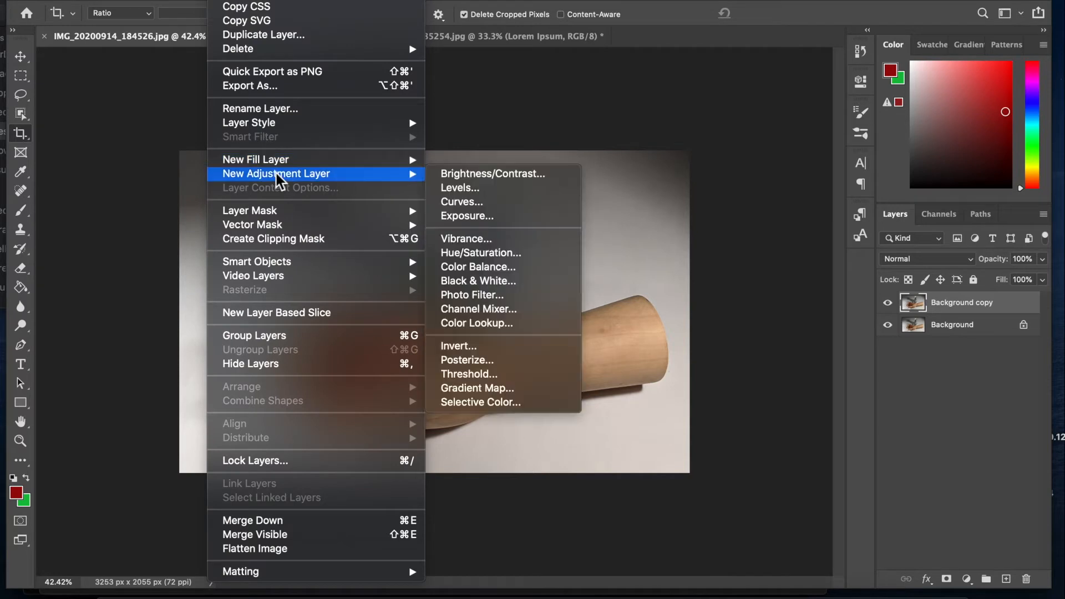
click(489, 282)
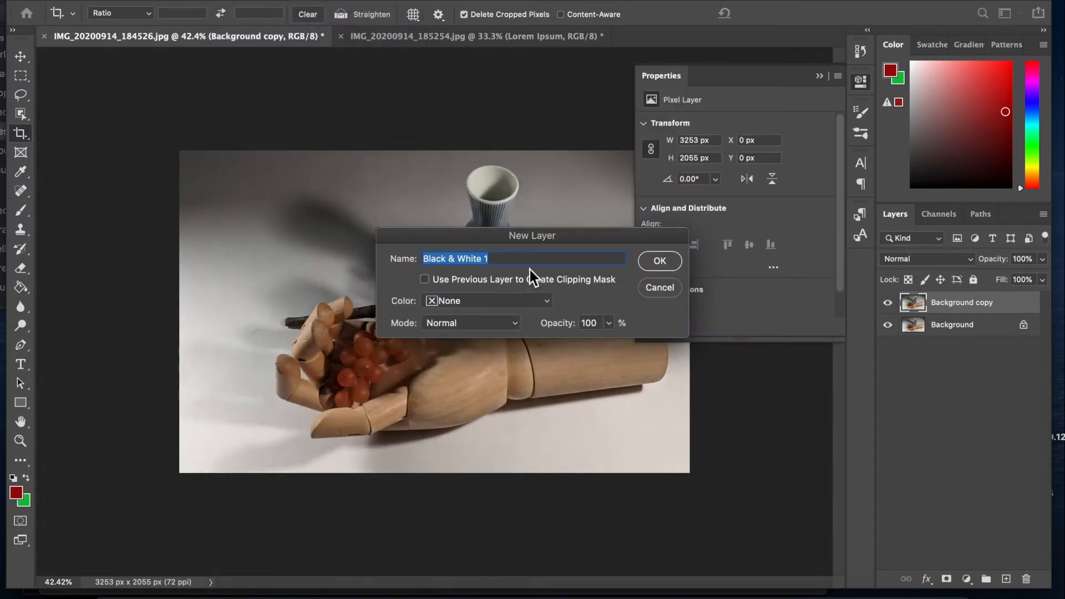
click(666, 269)
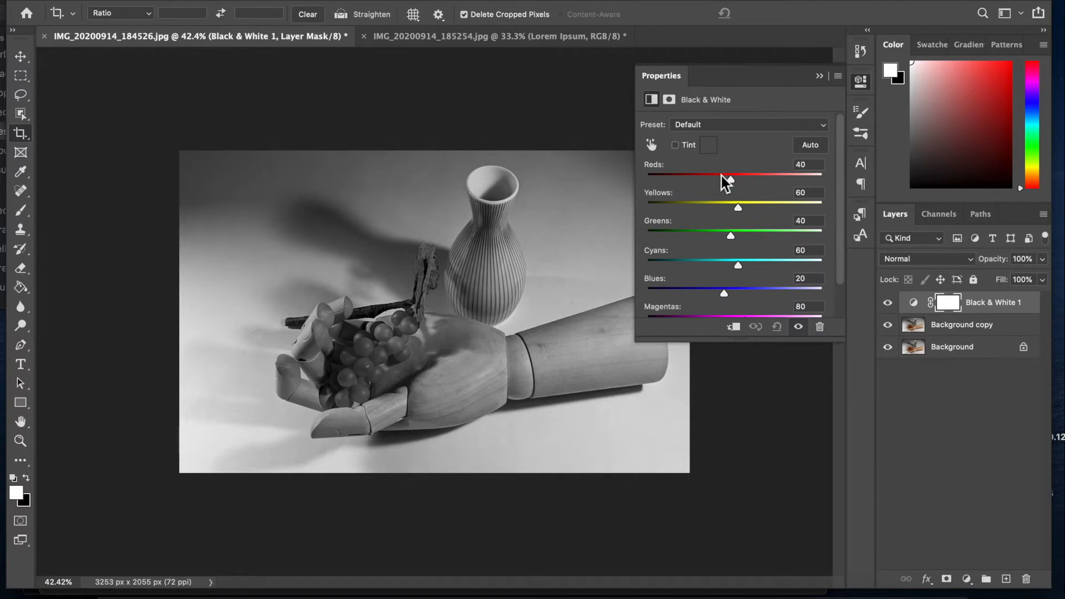
Set the Black & White adjustment to Cyans 48, Blues 56, Reds 58, Magentas 71 and Yellows 163.
drag(739, 266, 738, 299)
click(721, 127)
click(721, 128)
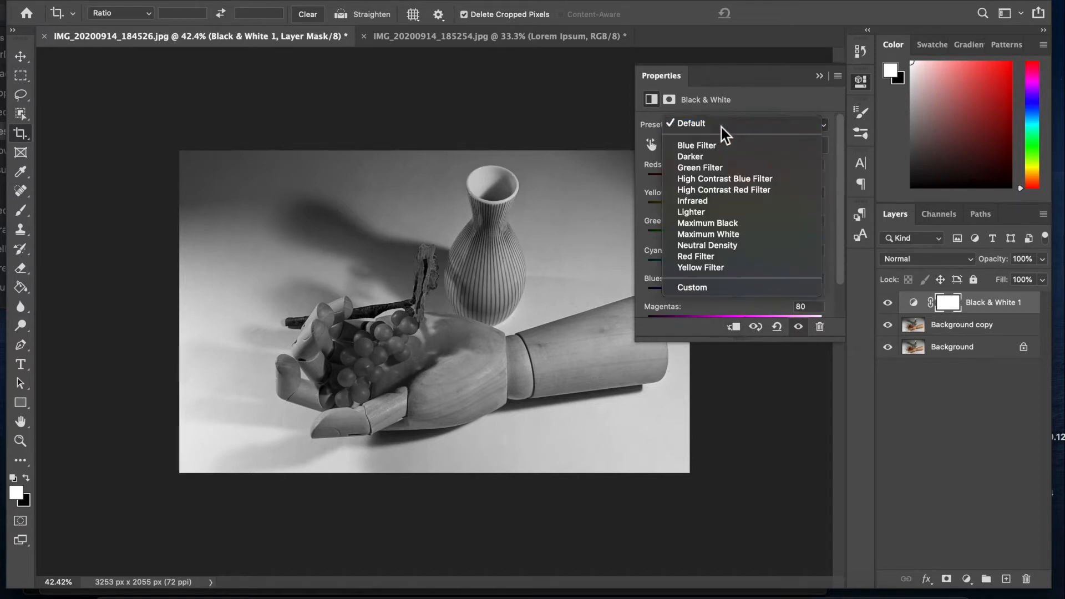
mouse_move(732, 180)
mouse_down()
mouse_move(841, 166)
mouse_move(783, 162)
mouse_move(832, 168)
mouse_move(741, 175)
mouse_up()
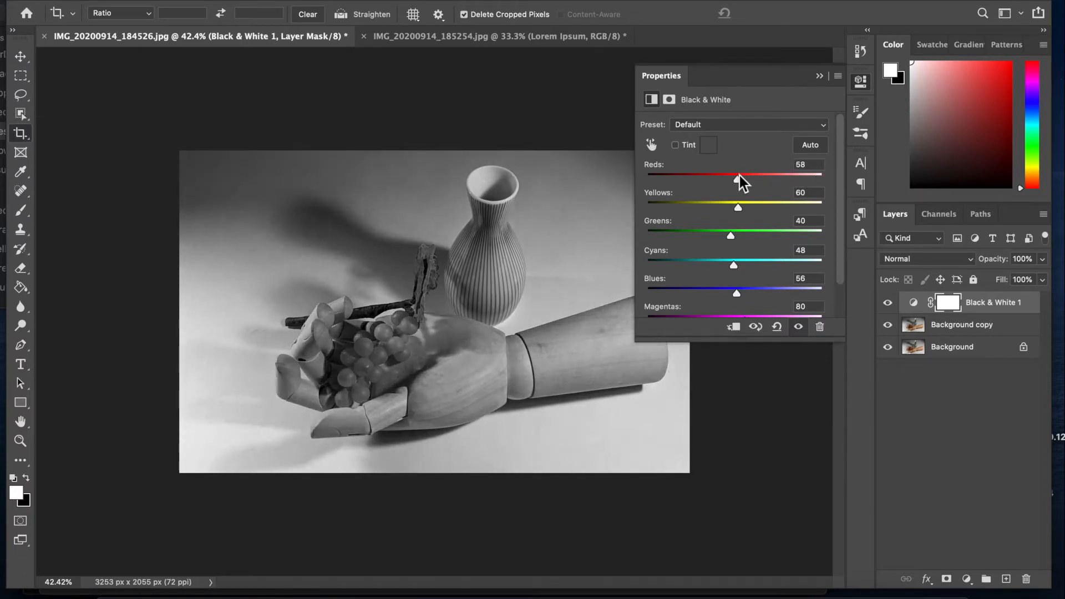
scroll(721, 311, down, 2)
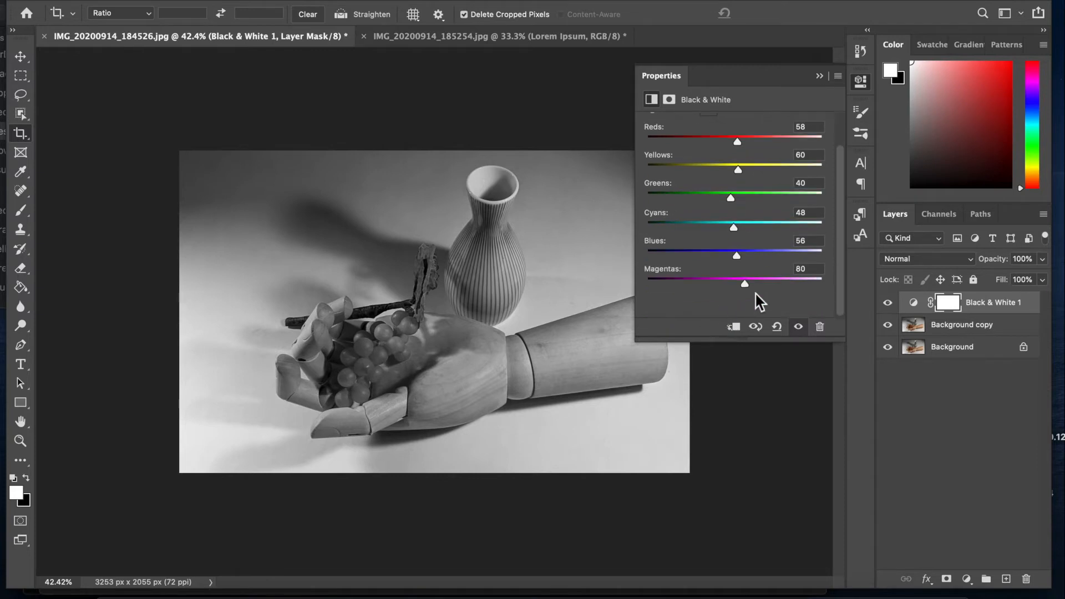
mouse_move(744, 284)
mouse_down()
mouse_move(767, 285)
mouse_move(692, 283)
mouse_move(744, 287)
mouse_up()
drag(739, 170, 774, 176)
scroll(776, 176, up, 2)
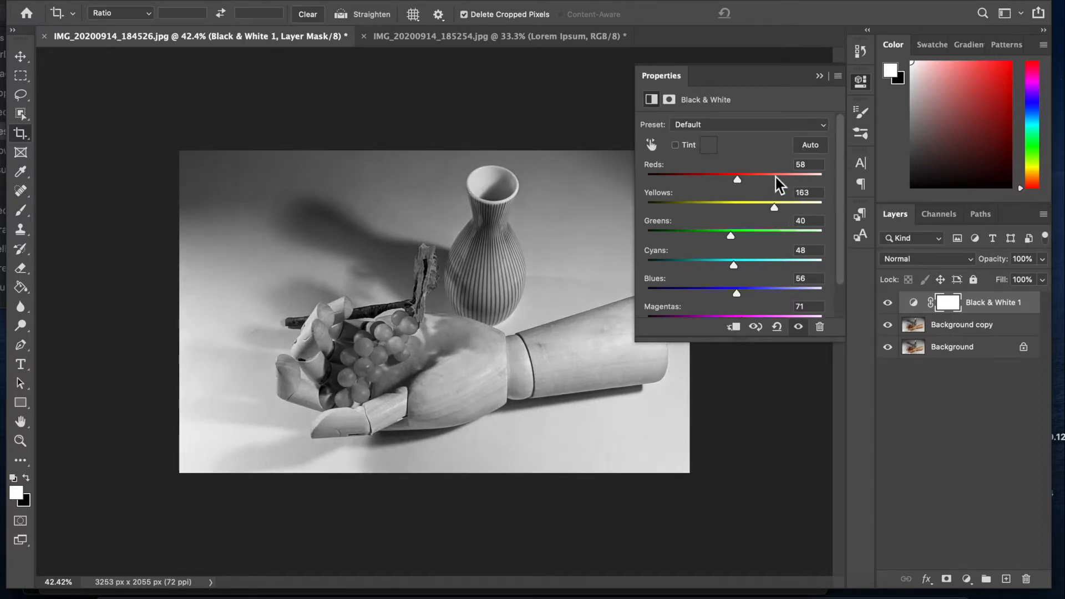
Try the Blue Filter, Darker and Green Filter presets on the Black & White adjustment.
click(772, 129)
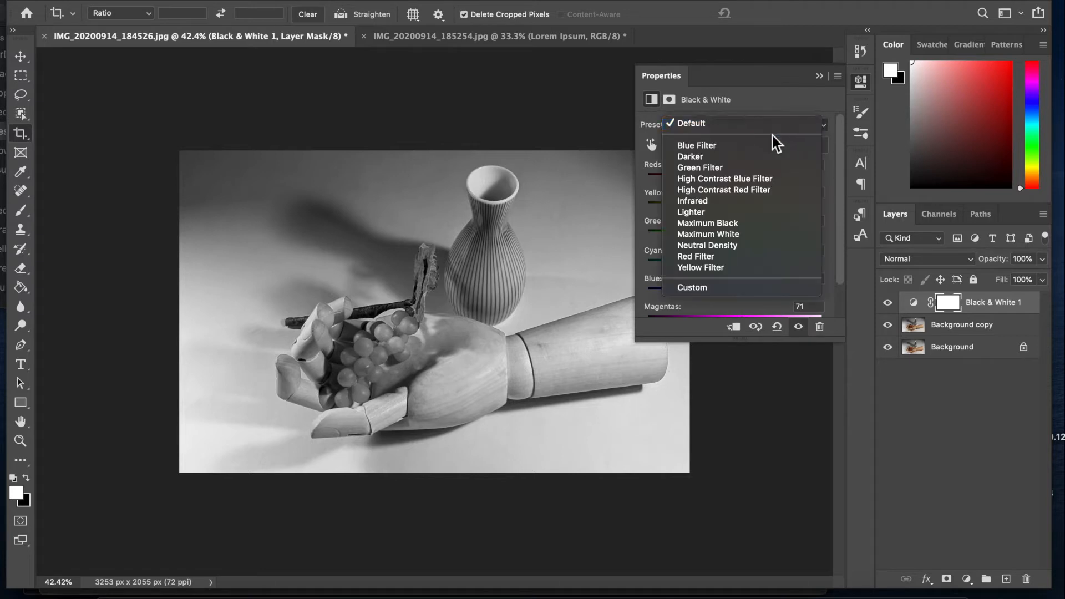
click(769, 149)
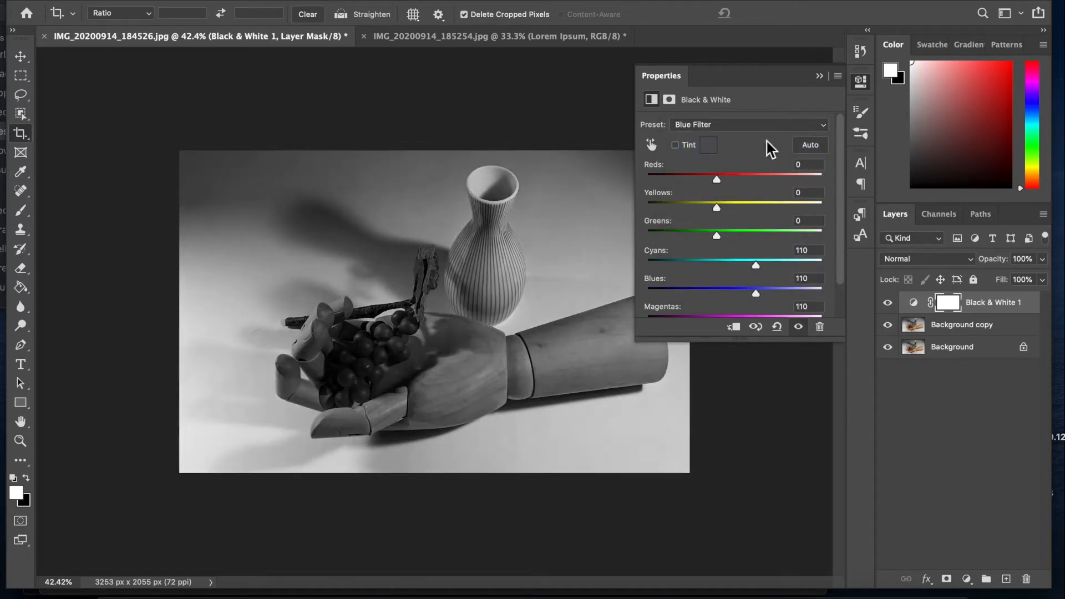
click(759, 126)
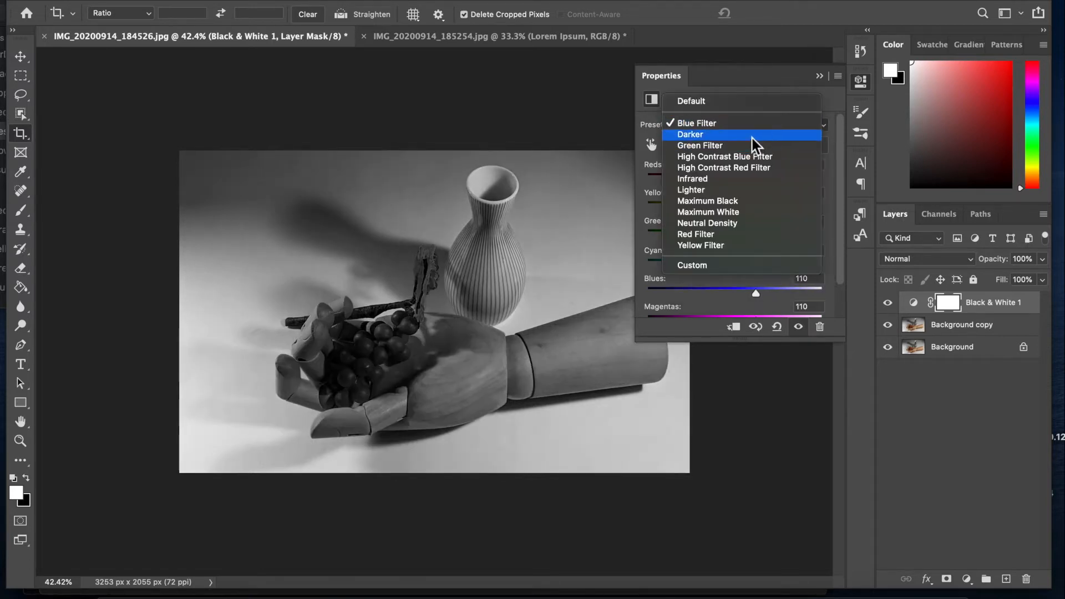
click(752, 139)
click(749, 122)
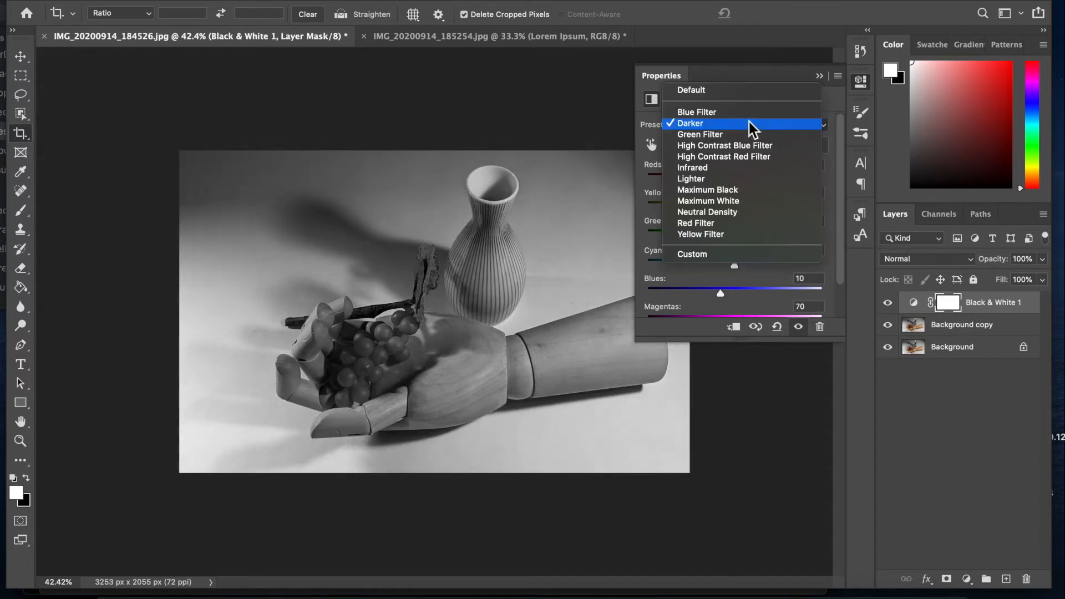
click(750, 135)
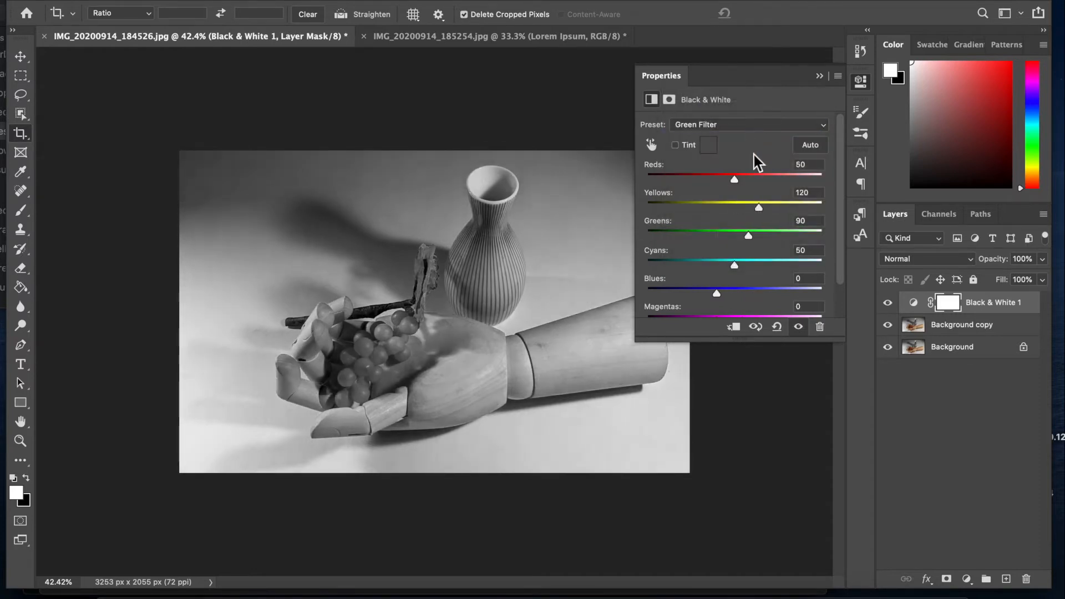
Try the High Contrast Blue Filter, High Contrast Red Filter and Infrared presets on the Black & White adjustment.
click(749, 128)
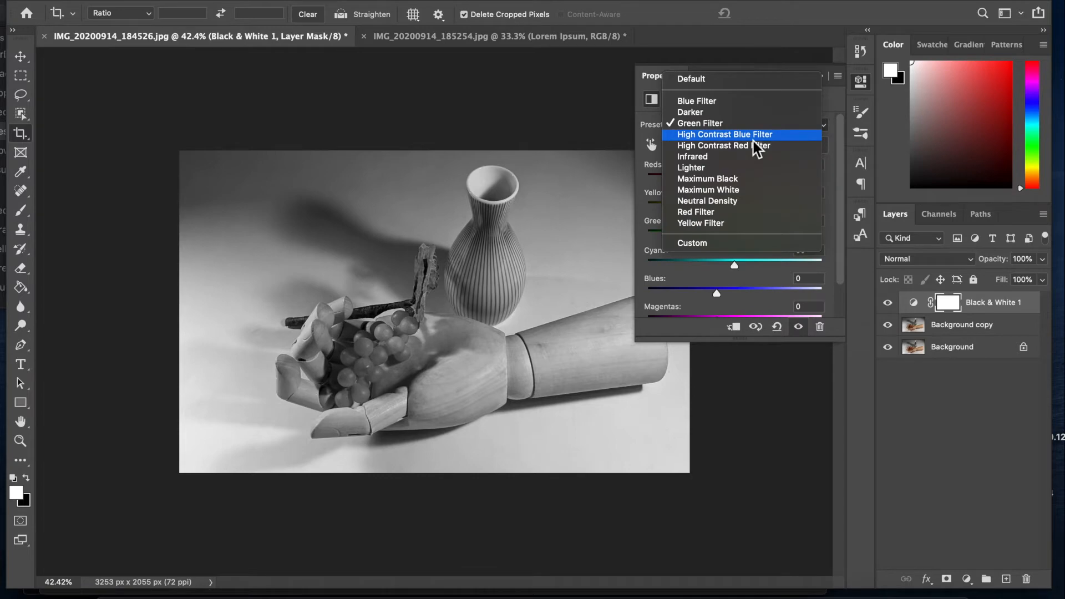
click(753, 138)
click(748, 129)
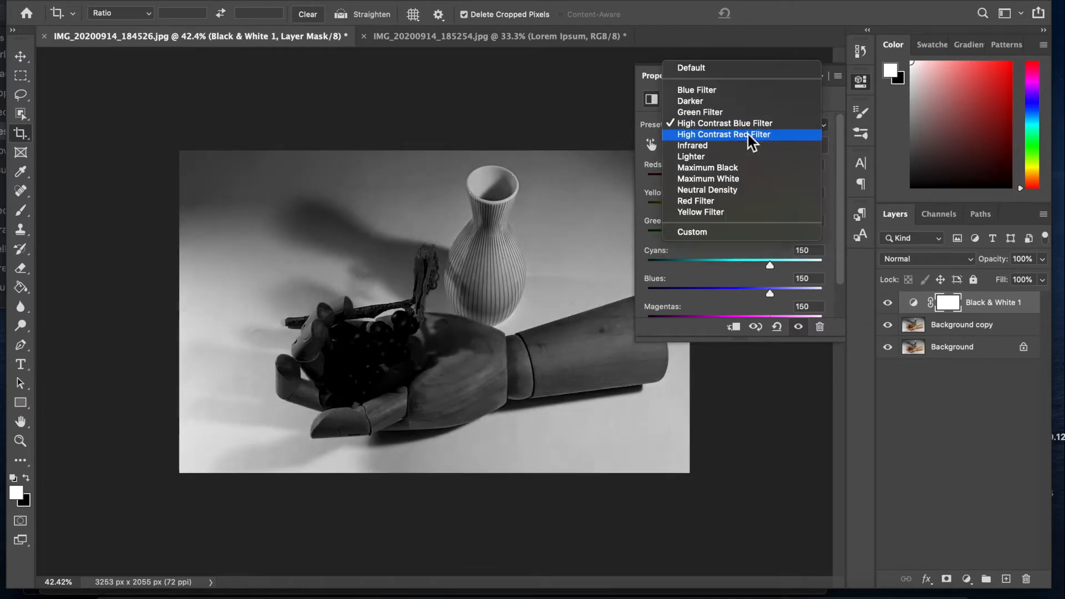
click(749, 135)
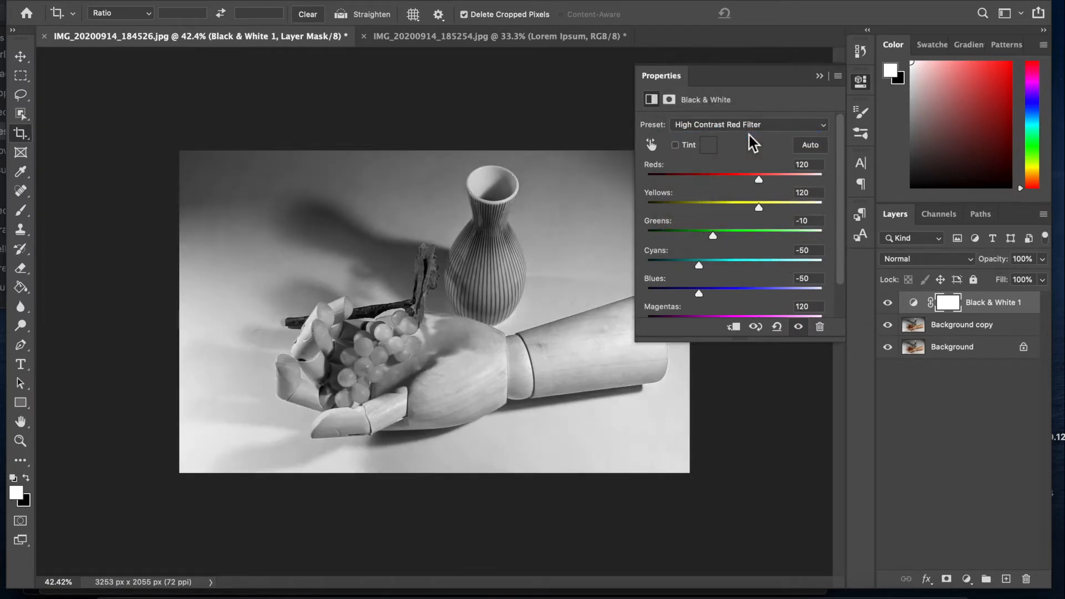
click(747, 130)
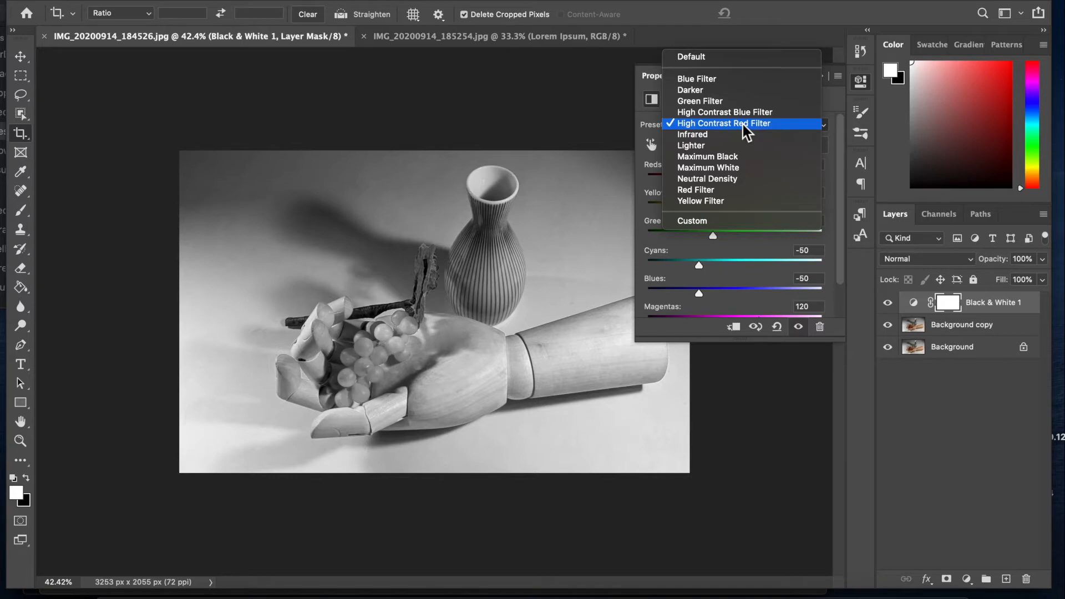
click(739, 138)
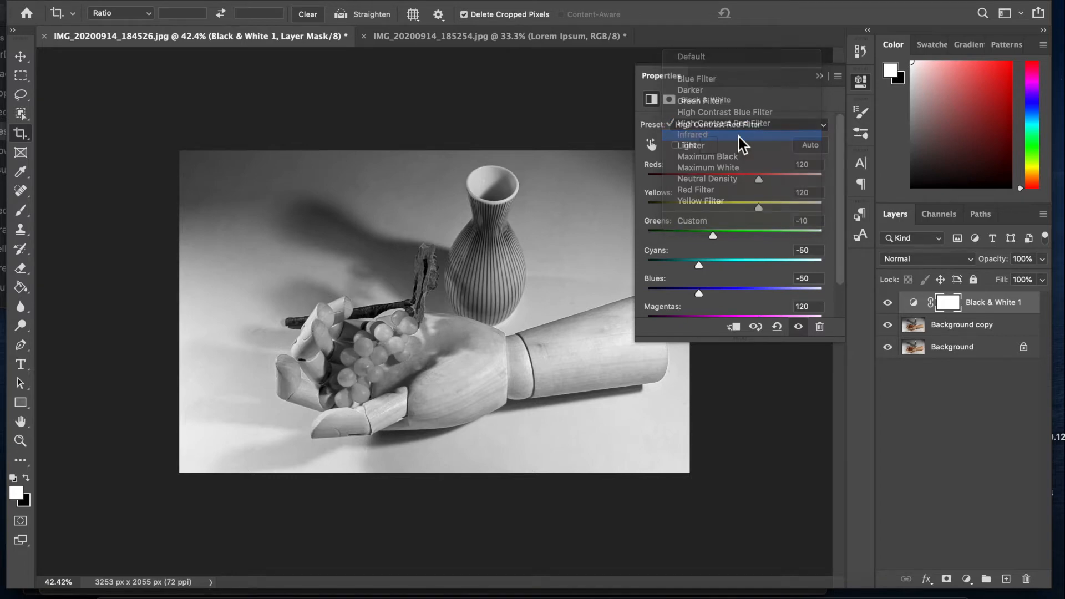
Try the Maximum Black and Maximum White presets on the Black & White adjustment.
click(729, 124)
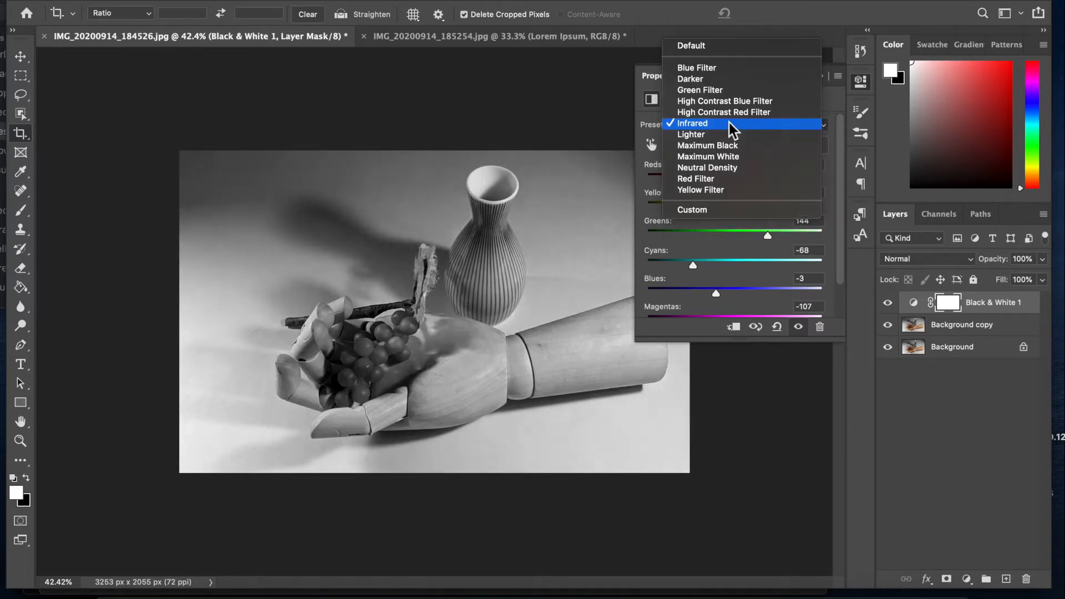
click(730, 145)
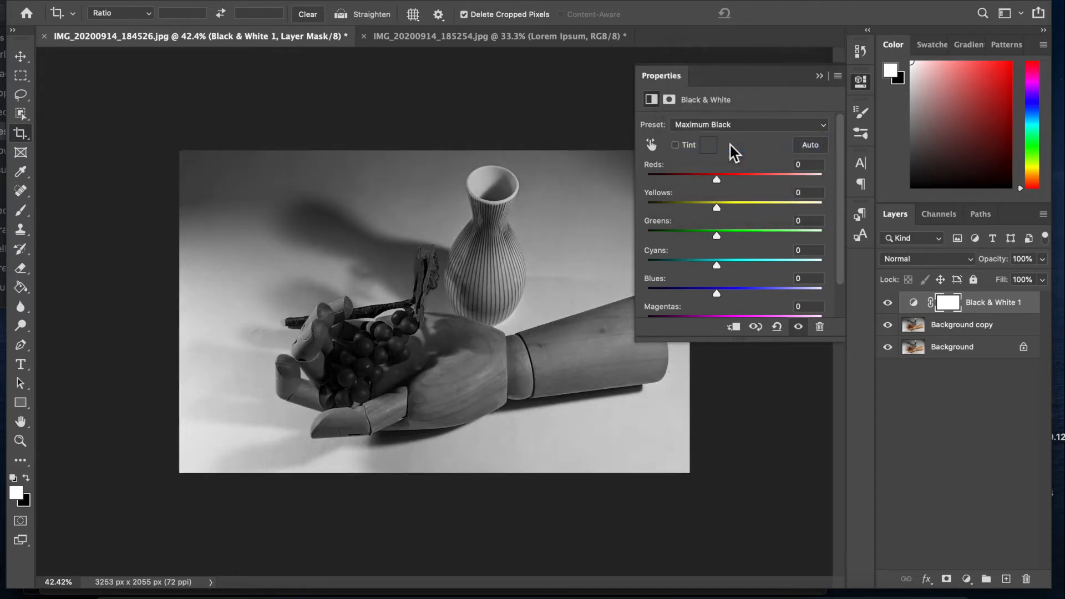
click(728, 128)
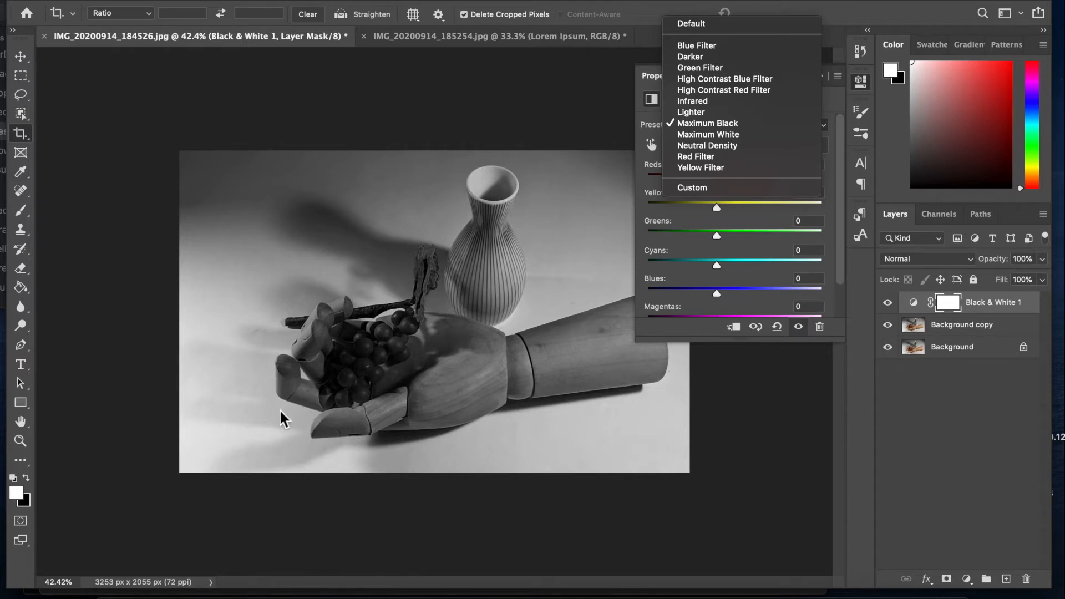
click(773, 135)
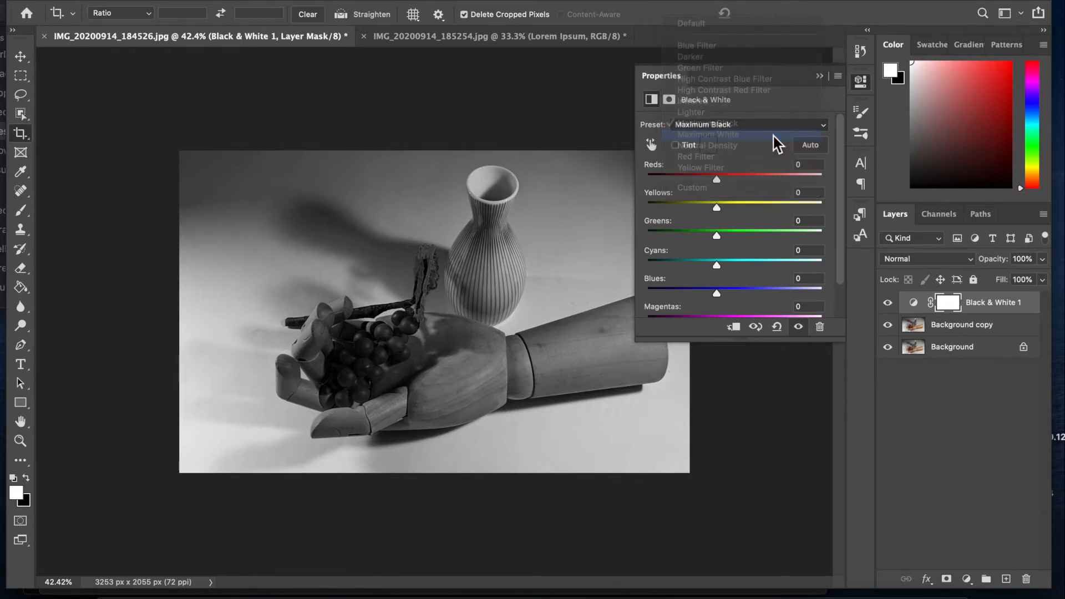
Try the Neutral Density, Red Filter and Yellow Filter presets on the Black & White adjustment.
click(739, 129)
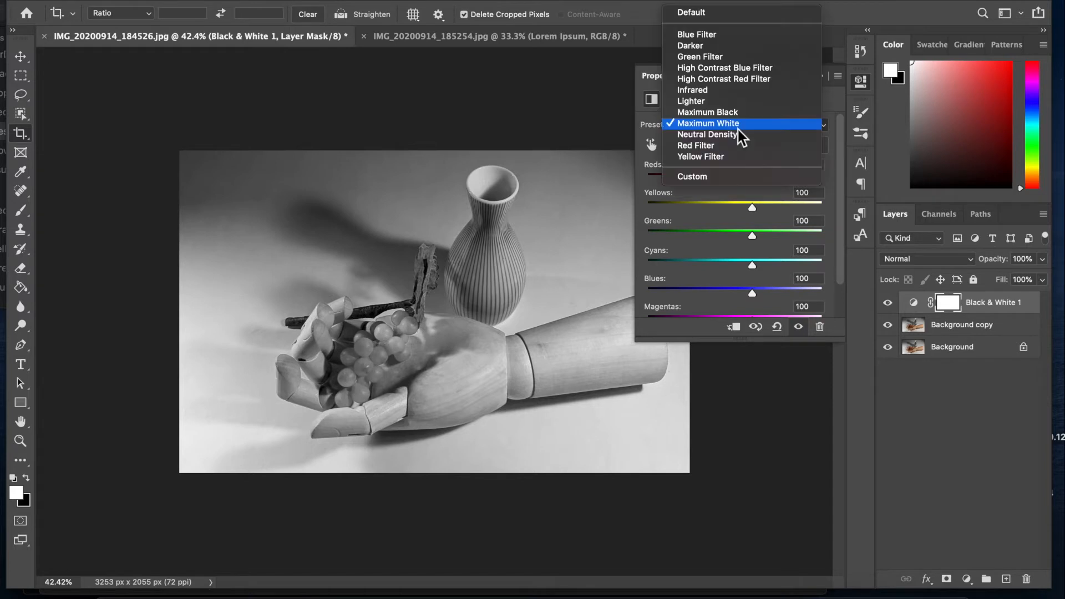
click(738, 136)
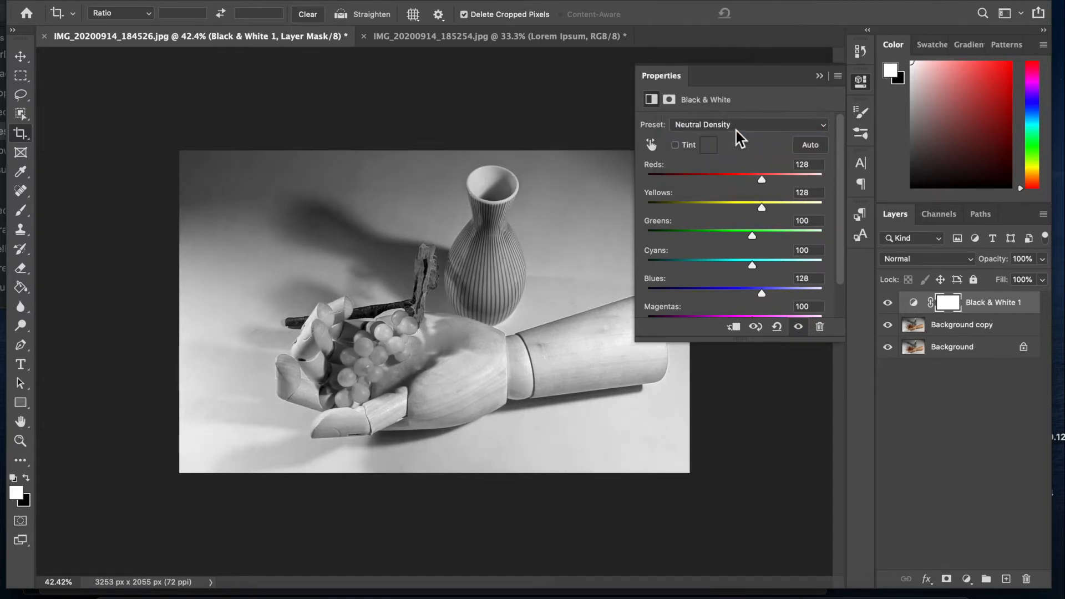
click(730, 125)
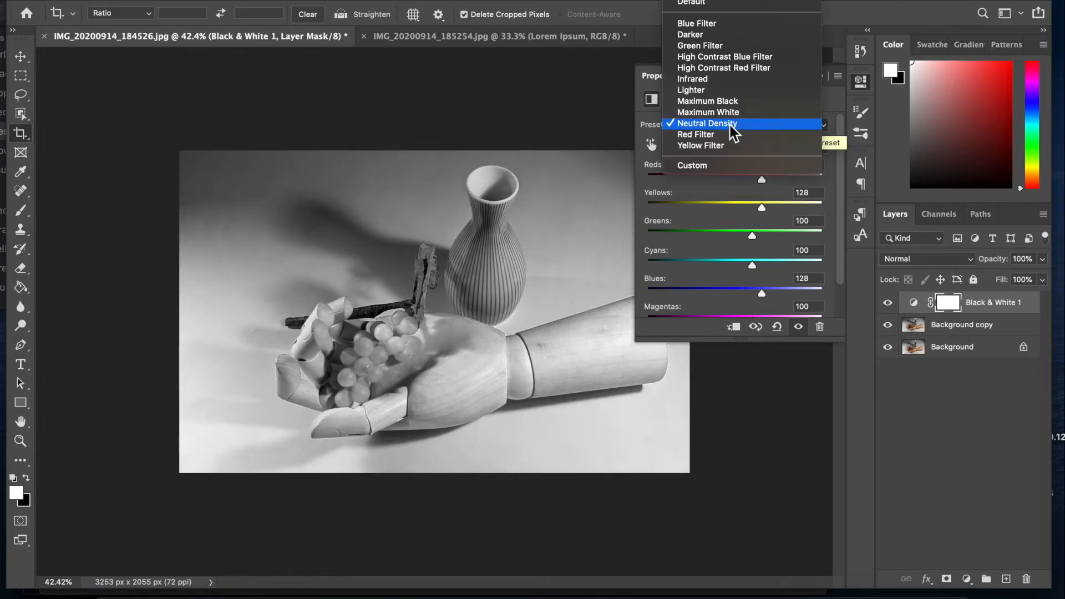
click(729, 134)
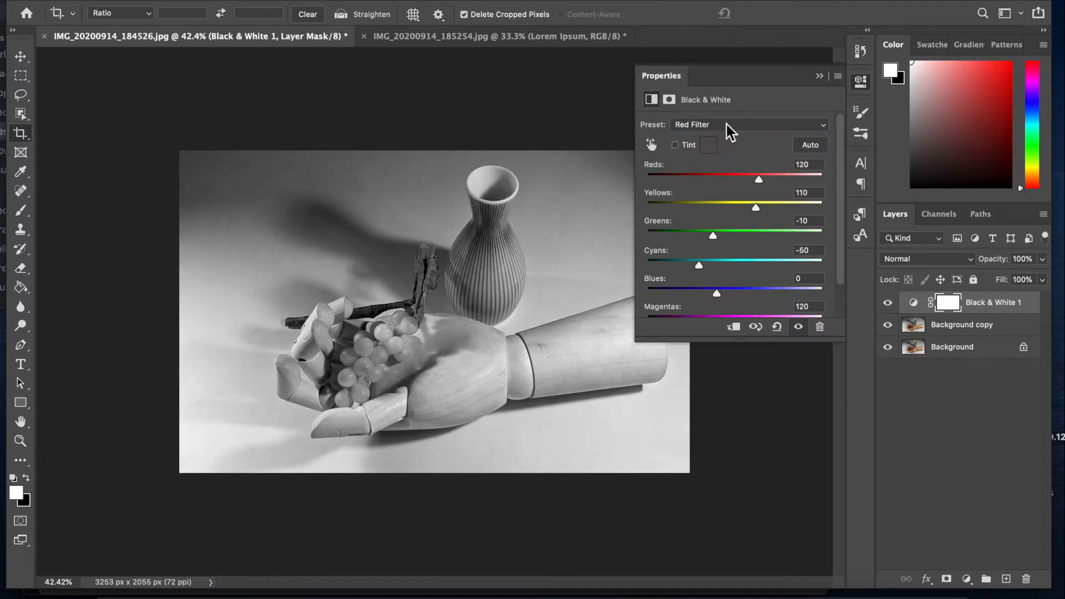
click(726, 123)
click(726, 135)
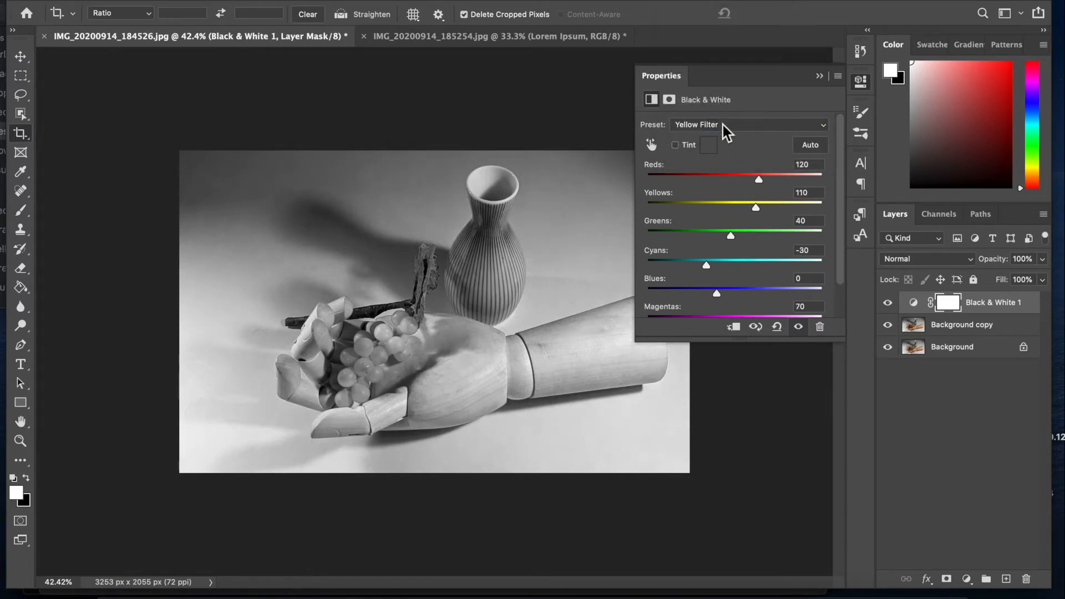
Set the Black & White adjustment to the Neutral Density preset and collapse its properties.
click(722, 123)
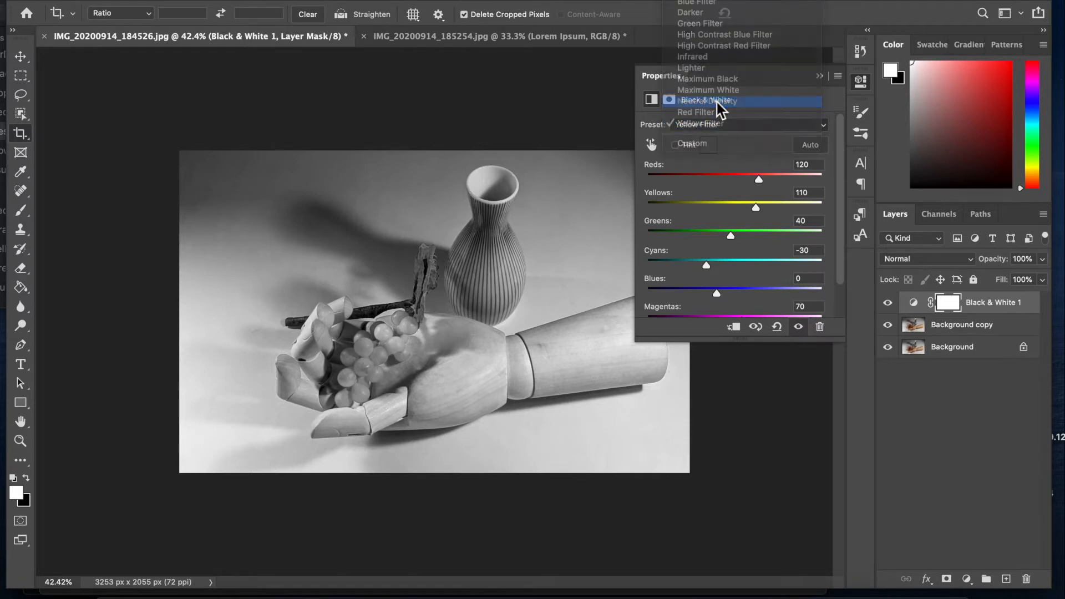
click(717, 103)
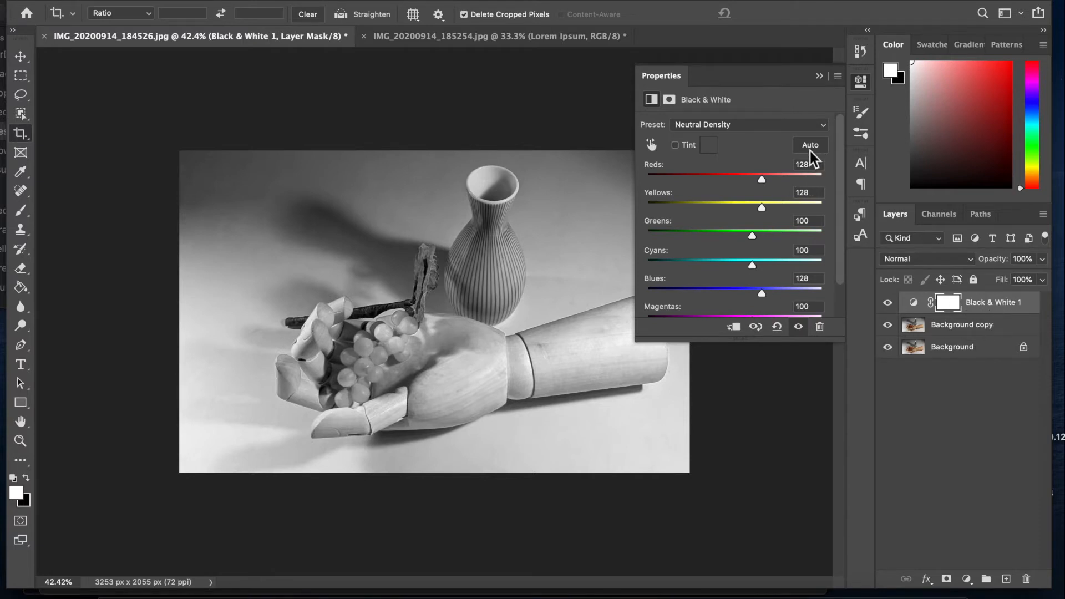
click(821, 76)
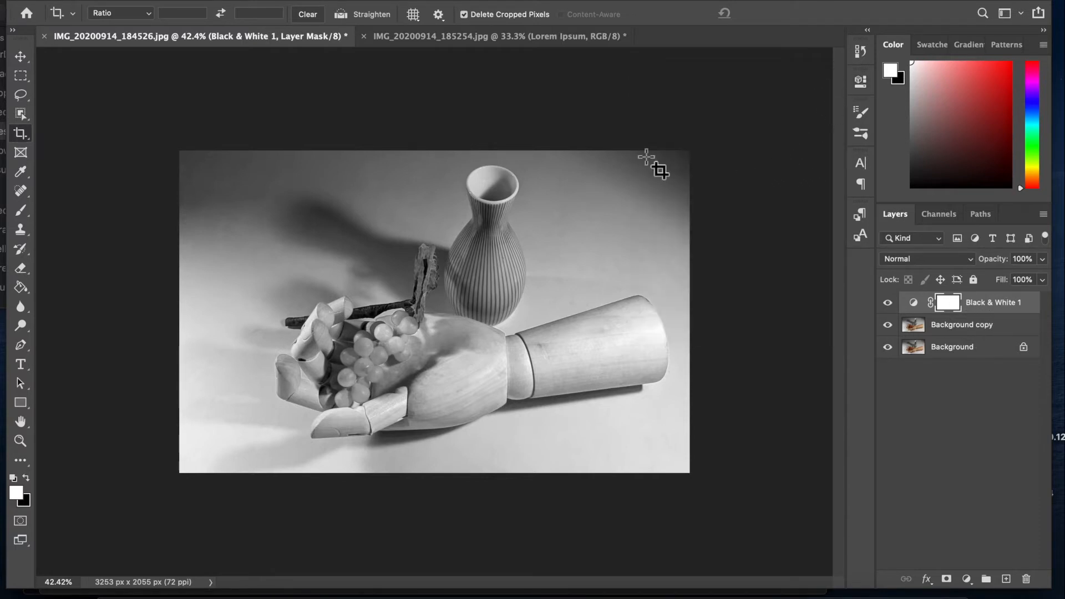
Add a Levels adjustment layer above Black & White 1 with the default name and options.
click(219, 1)
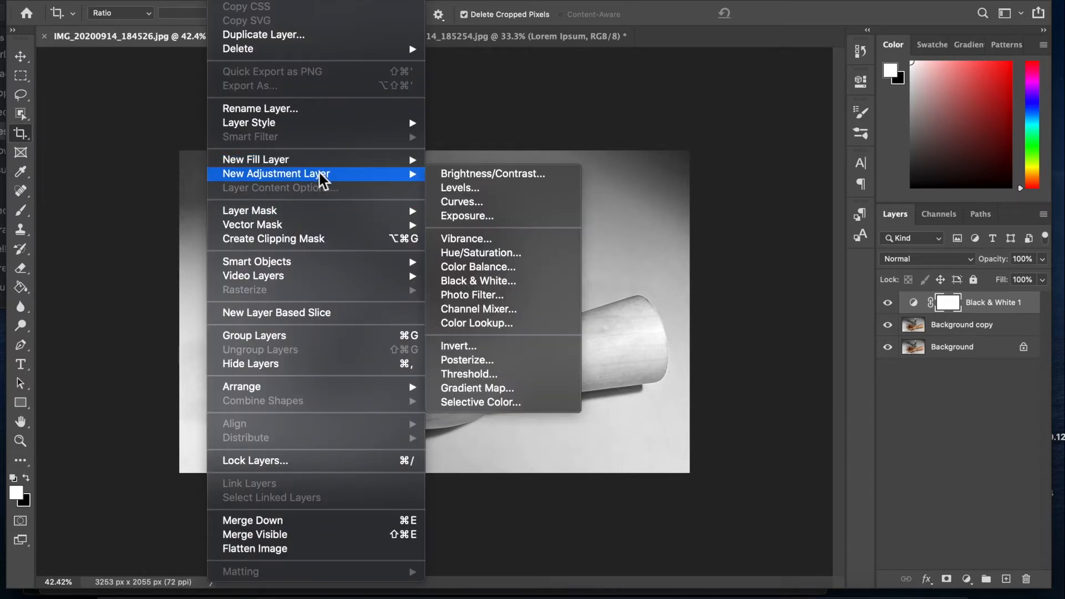
mouse_move(319, 160)
click(462, 191)
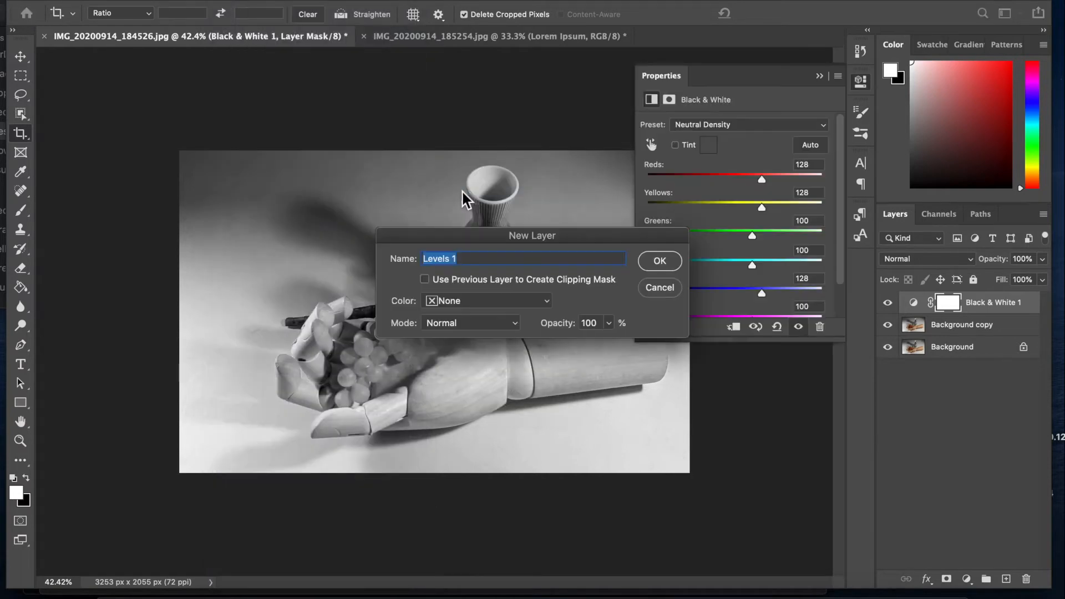
click(672, 261)
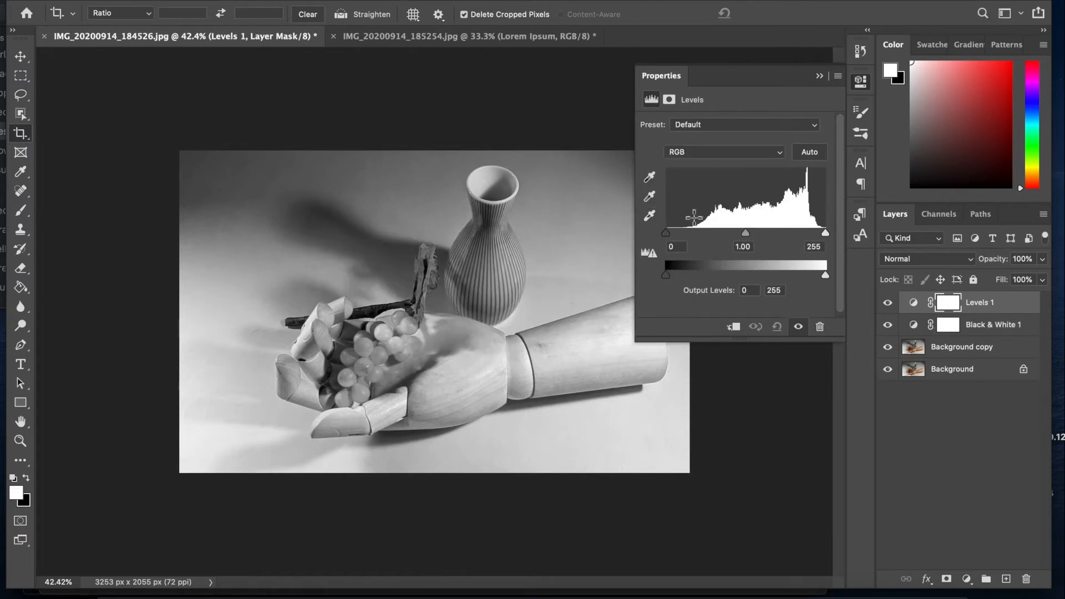
Set the Levels adjustment's input values to 40 for shadows, 1.34 for midtones and 243 for highlights, then collapse its properties.
mouse_move(824, 234)
mouse_down()
mouse_move(761, 235)
mouse_move(831, 233)
mouse_move(810, 233)
mouse_move(820, 232)
mouse_up()
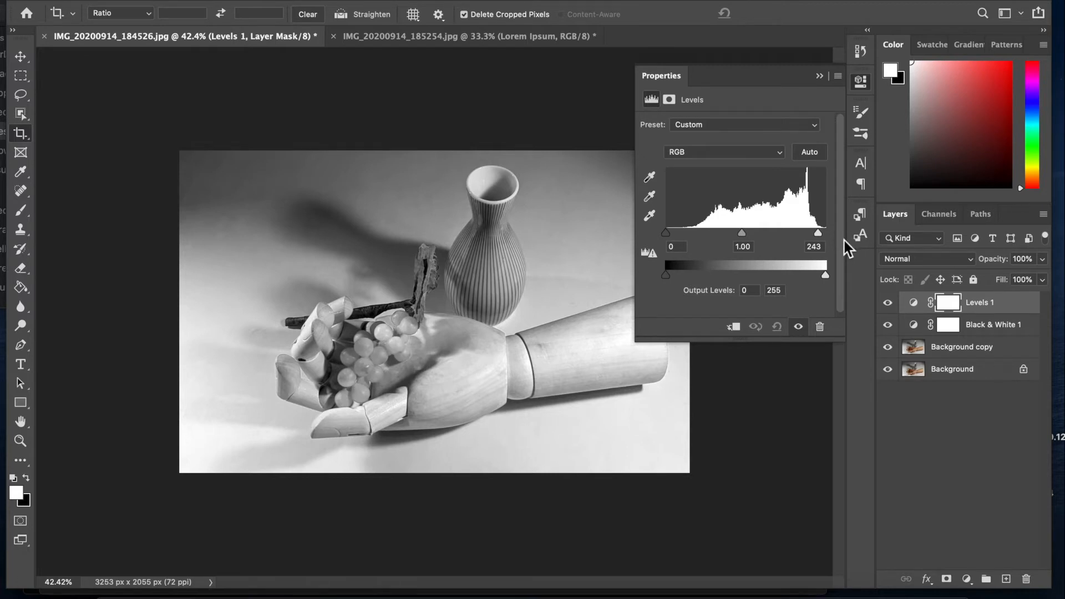
mouse_move(744, 232)
mouse_down()
mouse_move(800, 234)
mouse_move(731, 244)
mouse_up()
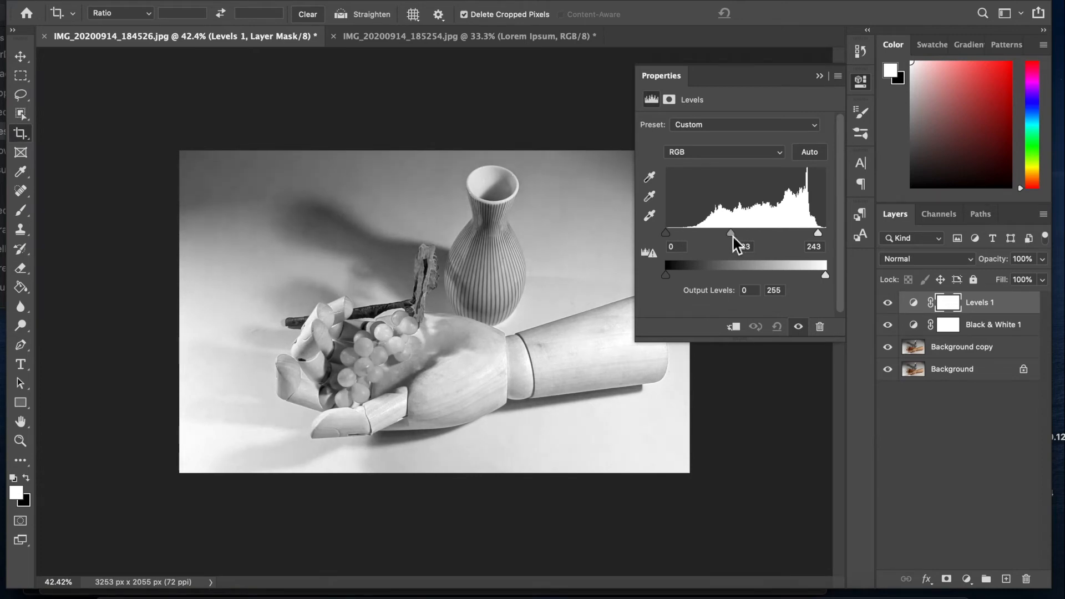
drag(668, 234, 745, 232)
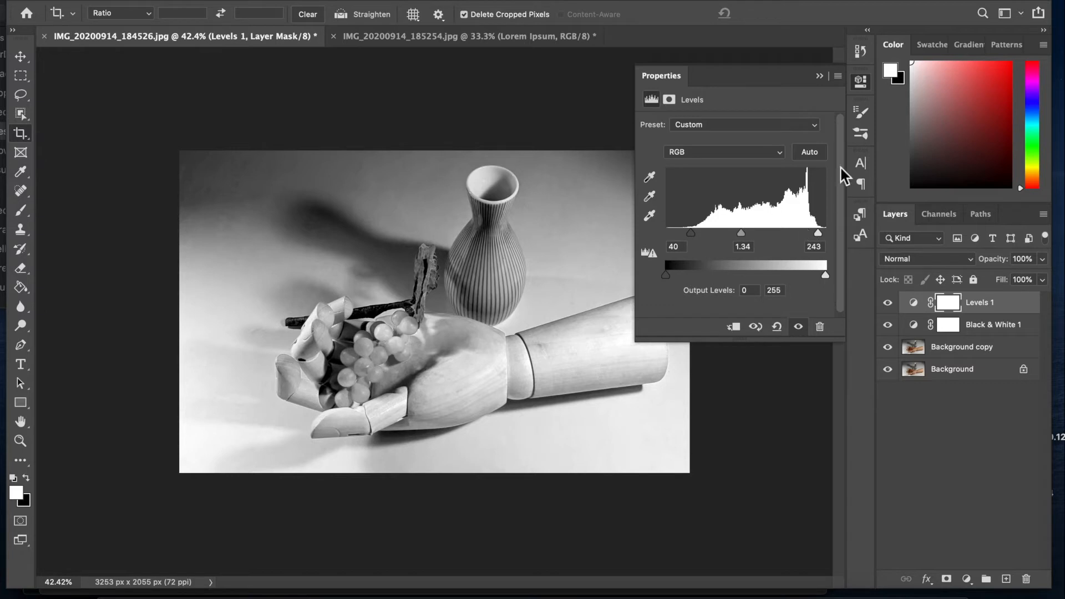
click(820, 75)
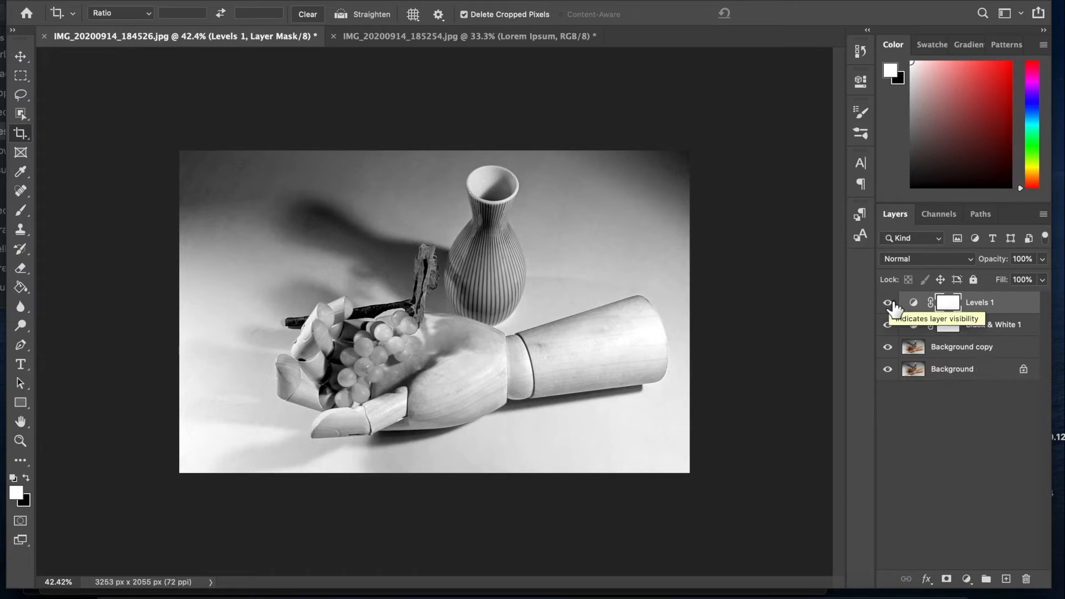
Hide the Background layer and stamp all visible layers into a new merged layer on top.
click(977, 349)
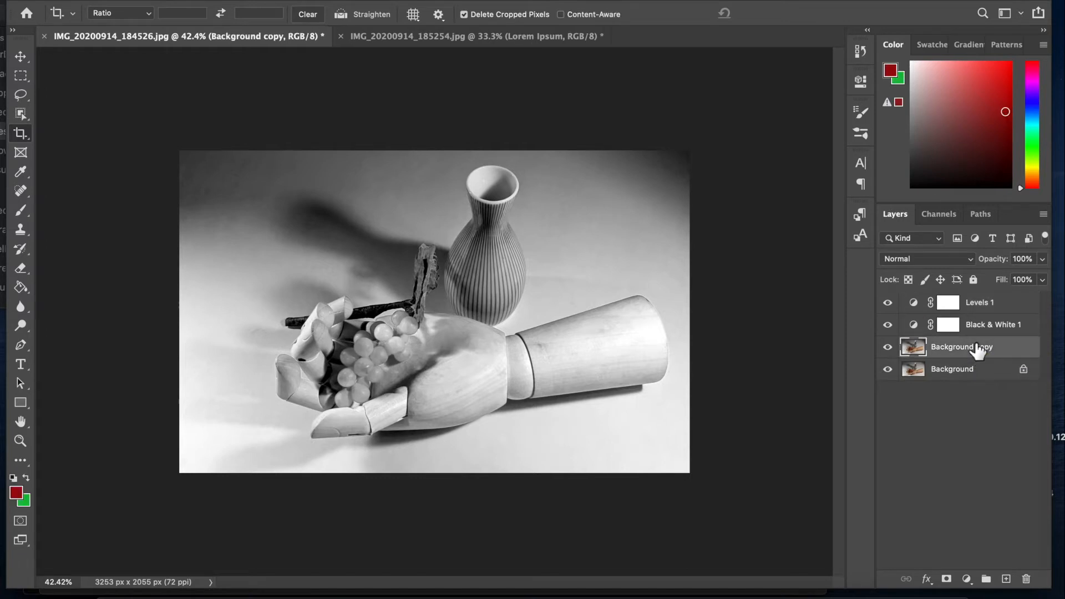
click(888, 370)
click(900, 471)
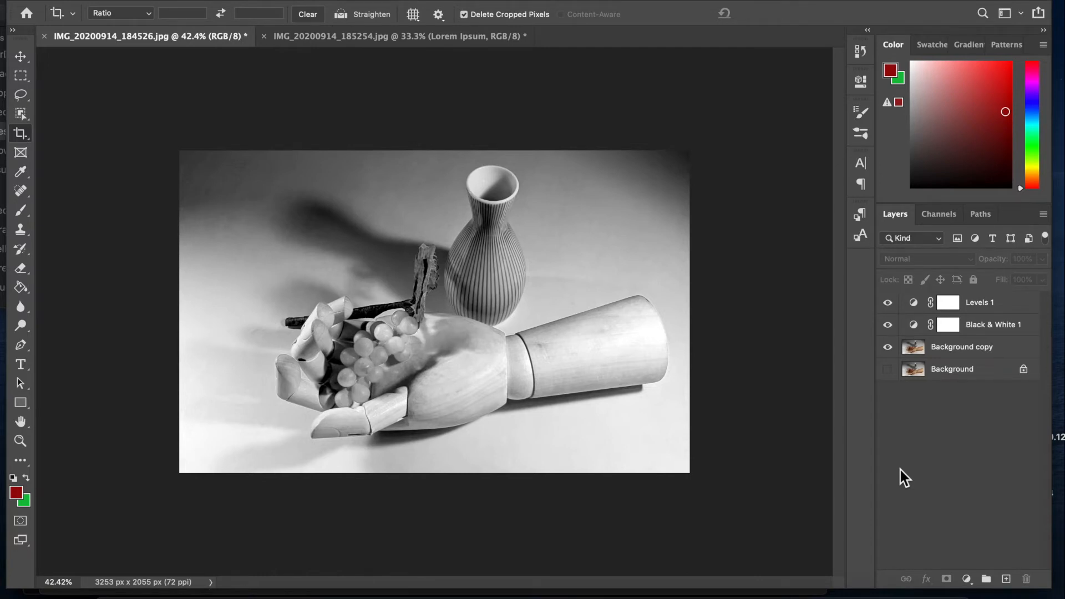
key(ctrl+alt+shift+e)
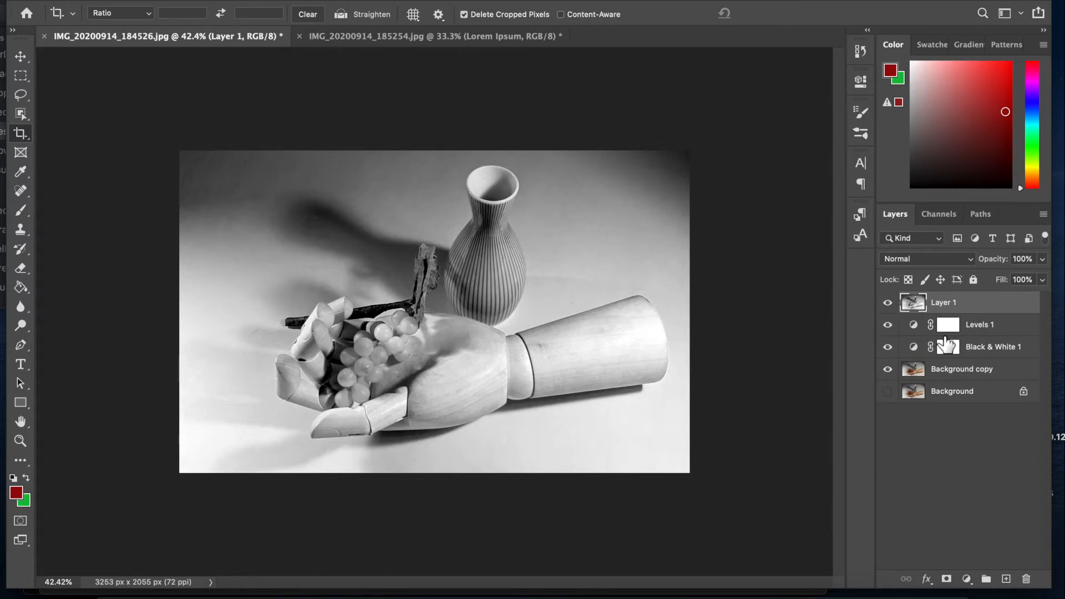
Lighten the grapes on Layer 1 with the Dodge tool, using a 250 px brush, Midtones range and 50% exposure.
key(b)
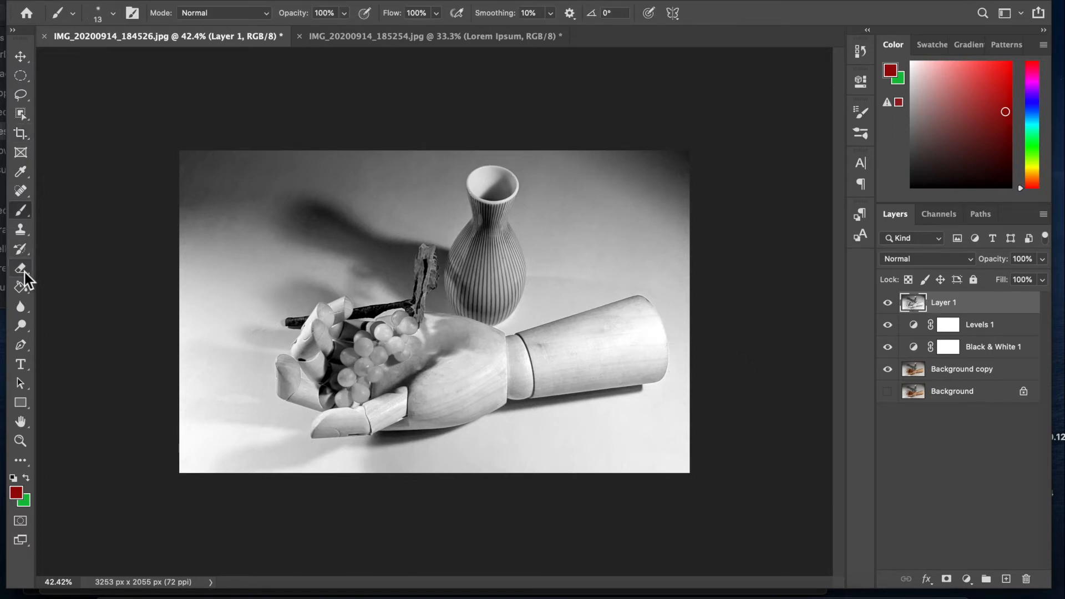
click(21, 324)
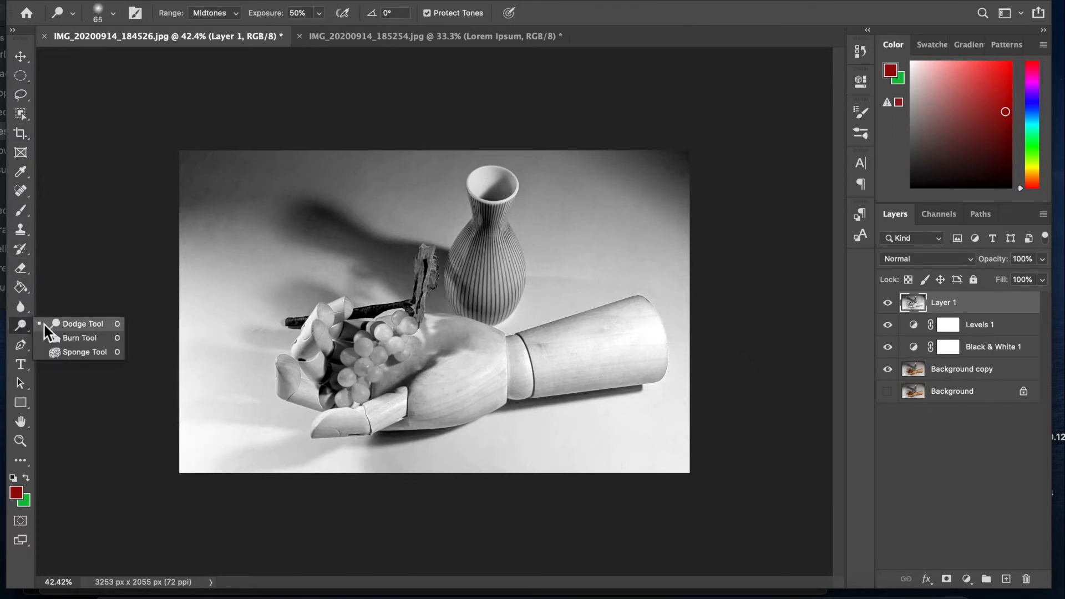
click(76, 326)
key(bracketright)
key(bracketright)
key(bracketright)
key(bracketright)
key(bracketright)
key(bracketright)
key(bracketright)
key(bracketright)
key(bracketright)
key(bracketright)
key(bracketright)
key(bracketright)
key(bracketright)
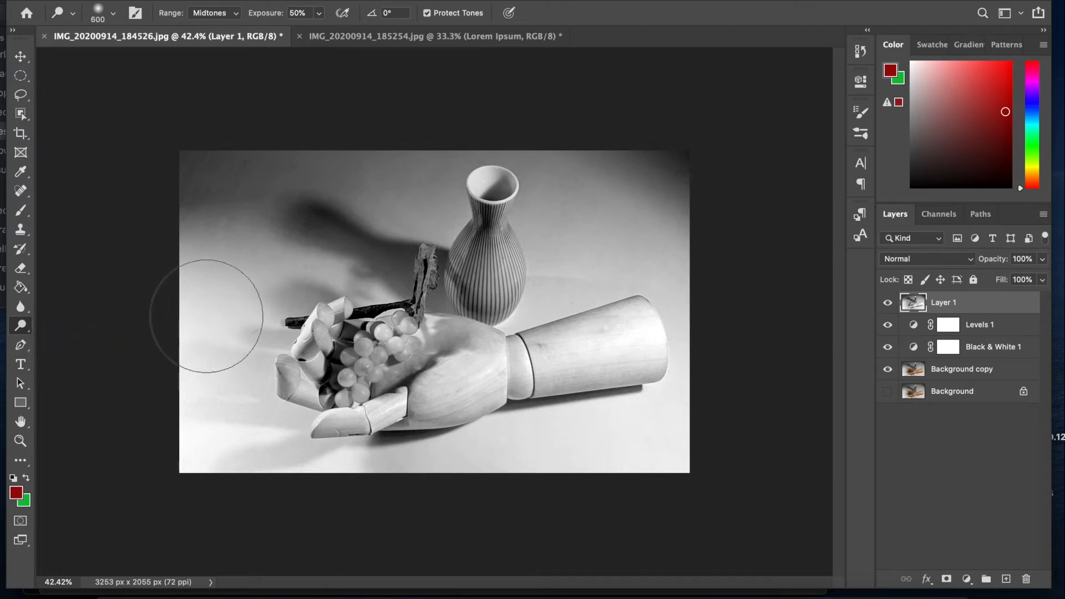
key(bracketleft)
key(bracketleft)
key(bracketleft)
key(bracketleft)
mouse_move(360, 351)
mouse_down()
mouse_move(340, 395)
mouse_move(361, 355)
mouse_move(373, 348)
mouse_move(363, 384)
mouse_move(397, 352)
mouse_up()
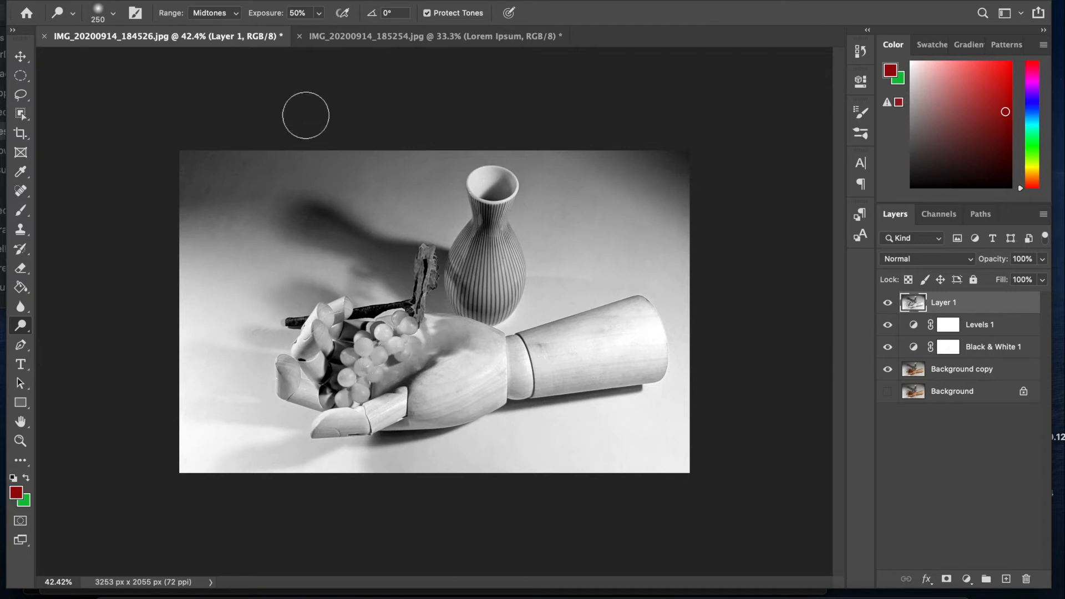
Set the Dodge tool's range to Shadows and lighten the dark areas around the grapes.
click(214, 15)
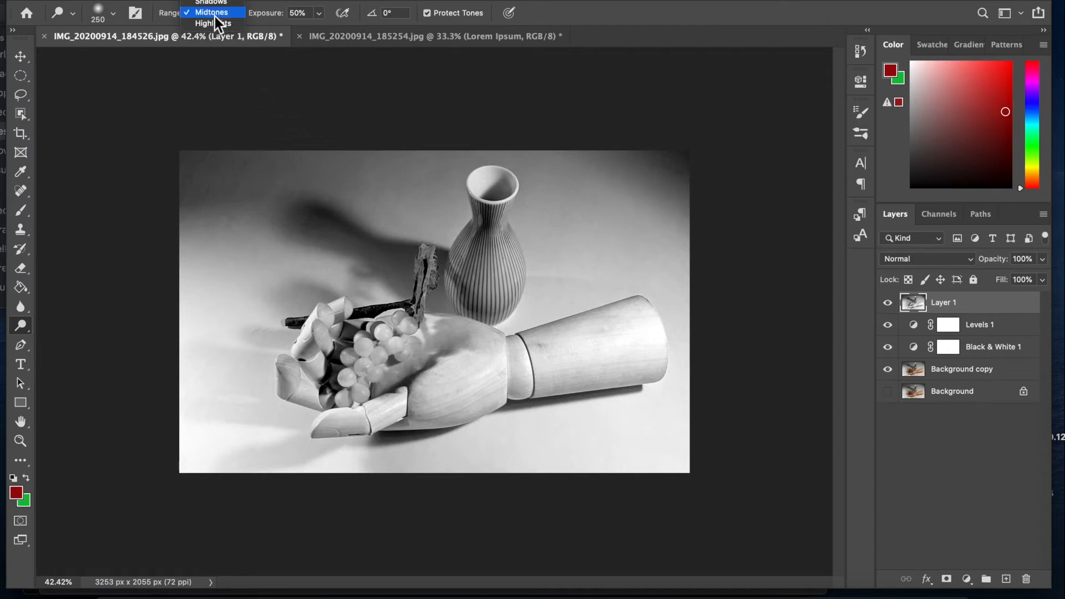
click(212, 5)
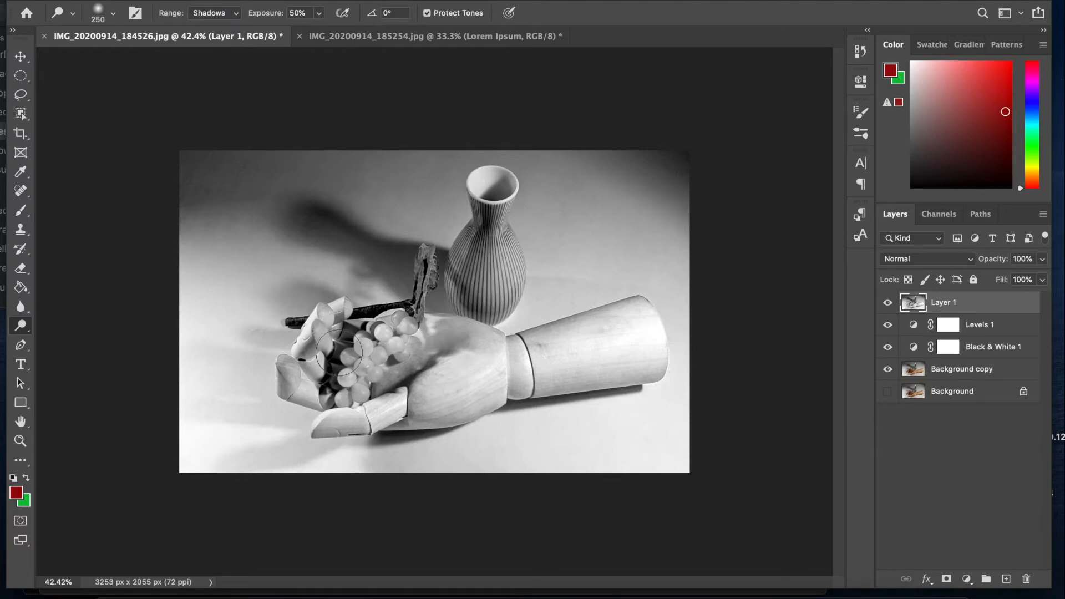
drag(358, 351, 337, 382)
Reduce the Dodge brush to 175 px and lighten the shadows on the upright piece of bark beside the vase.
scroll(337, 381, up, 5)
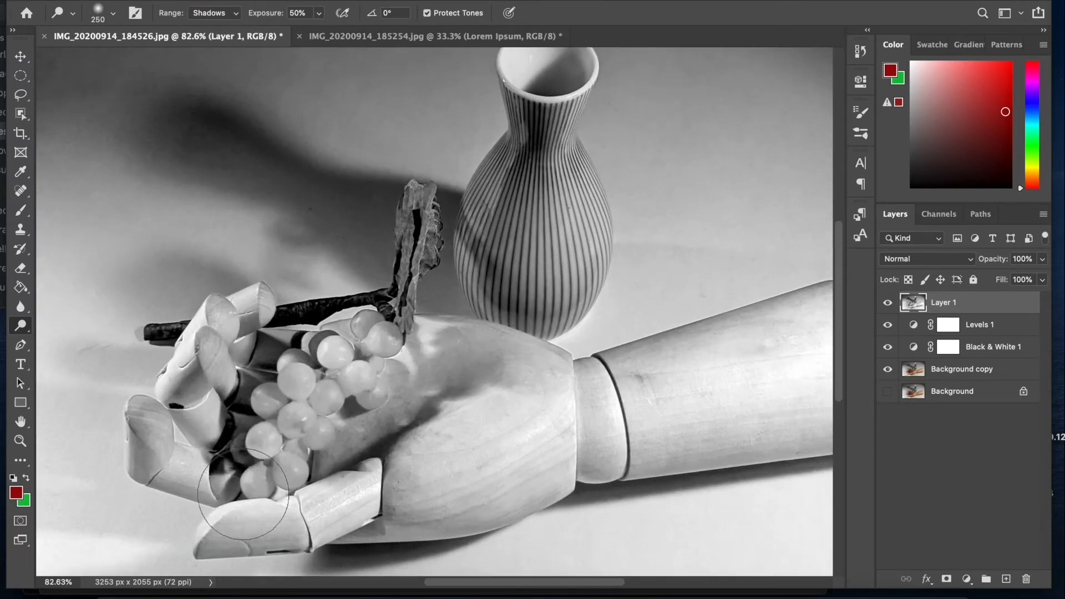
scroll(243, 494, up, 3)
scroll(118, 511, left, 5)
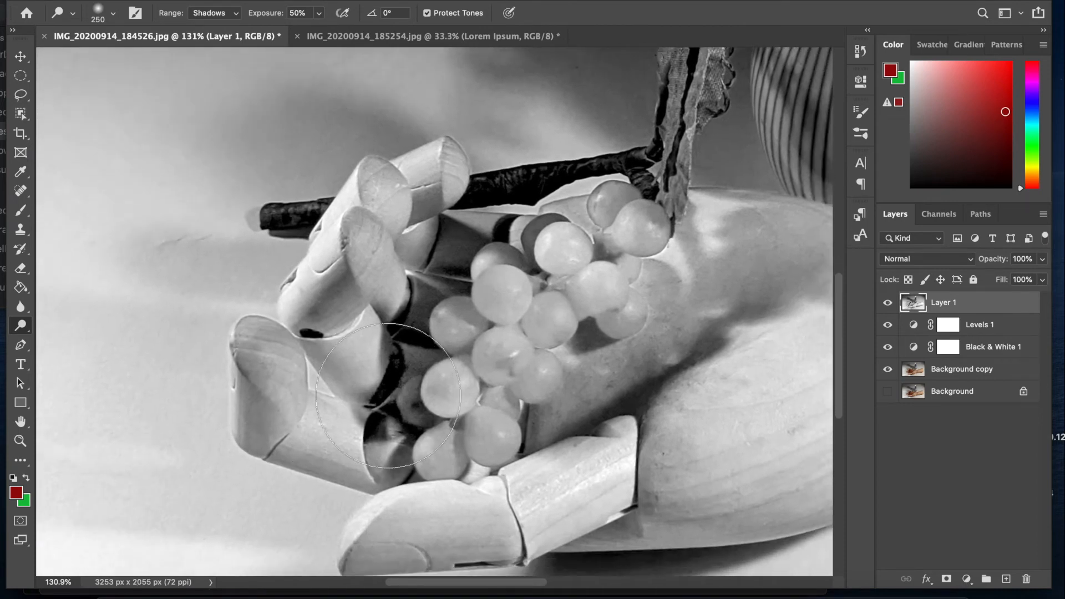
key(bracketleft)
key(bracketleft)
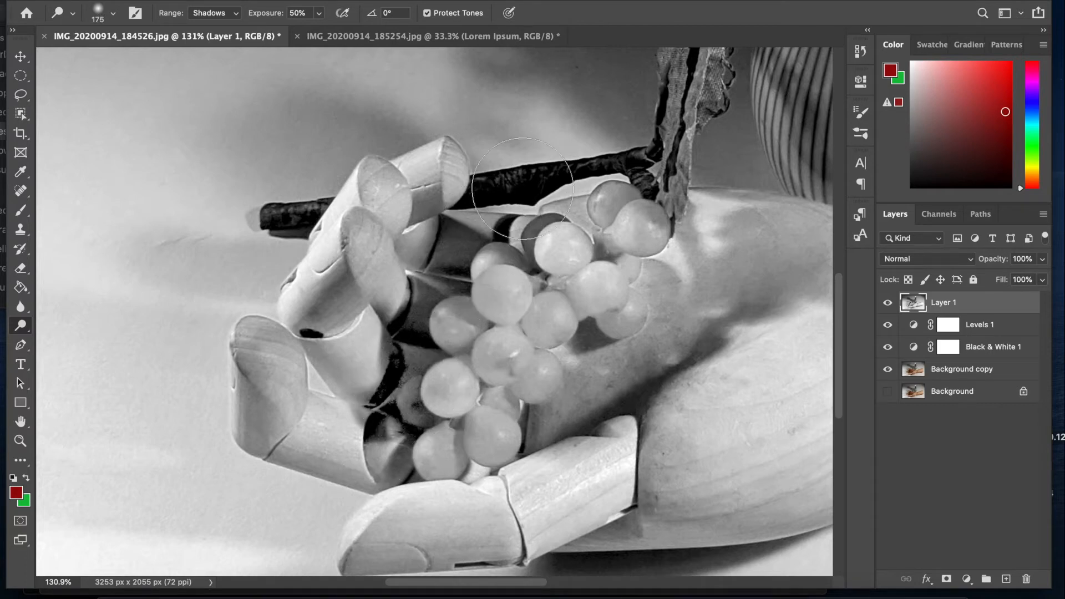
scroll(704, 142, right, 5)
scroll(704, 142, up, 3)
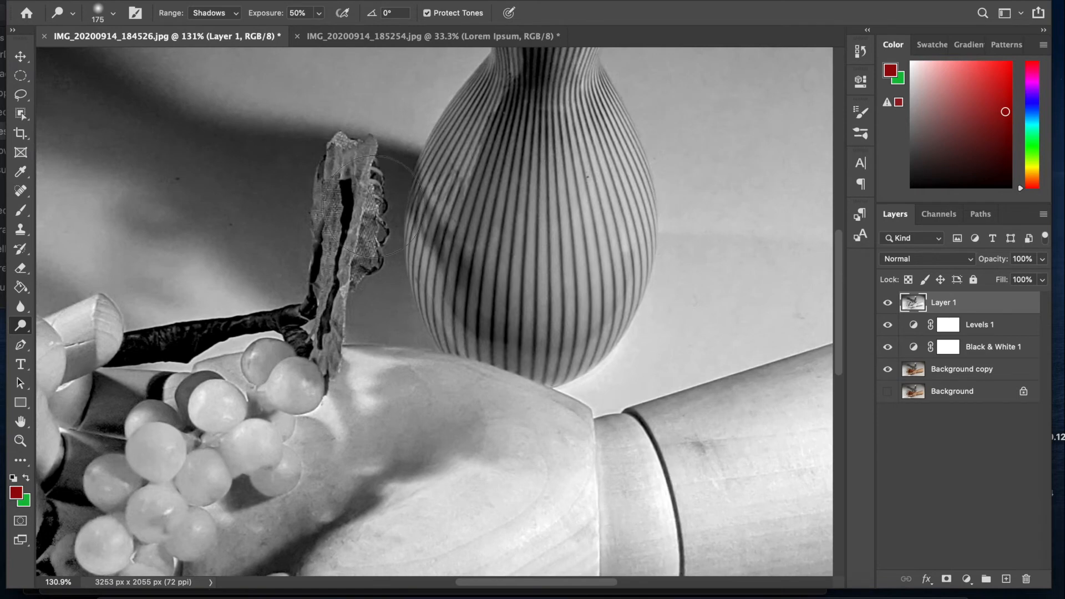
mouse_move(333, 177)
mouse_down()
mouse_move(333, 285)
mouse_move(355, 237)
mouse_up()
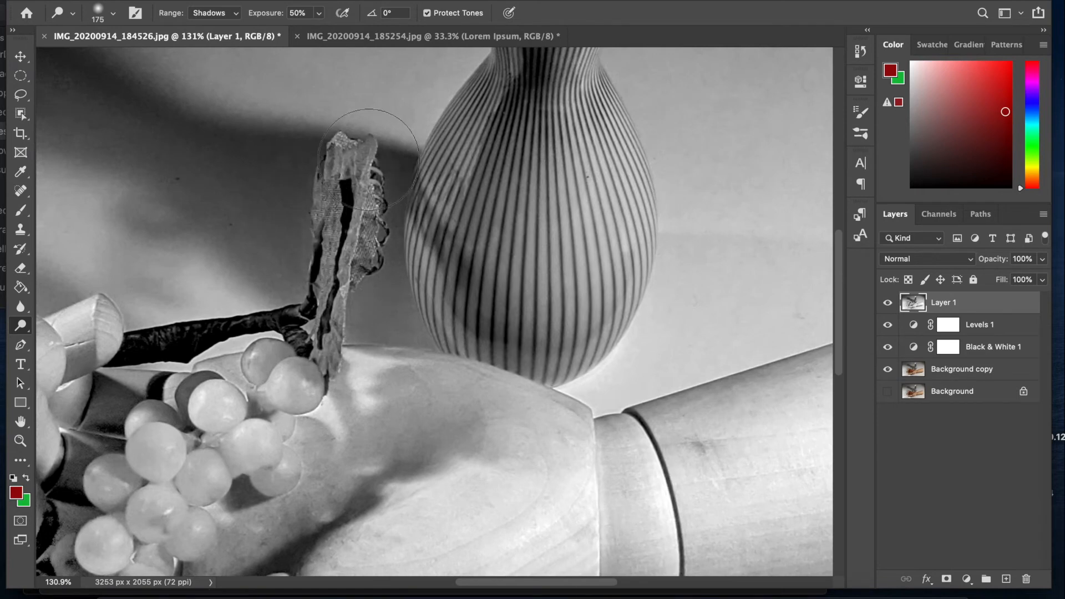
Darken the wooden palm with the Burn tool, using a 200 px brush, Midtones range and 50% exposure.
scroll(502, 277, down, 5)
scroll(502, 277, left, 2)
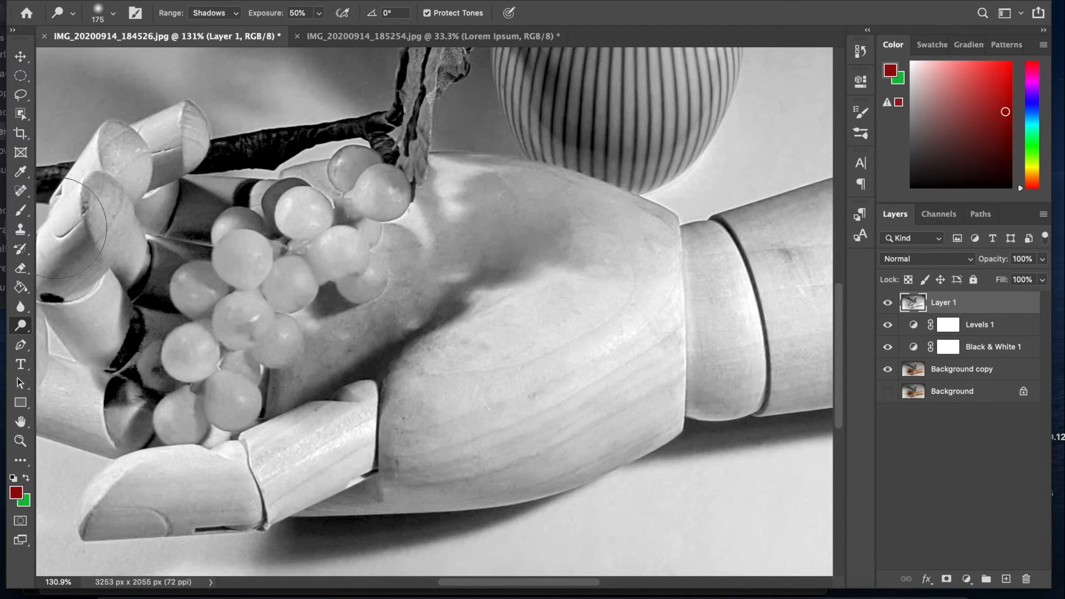
right_click(21, 325)
click(25, 325)
right_click(28, 325)
click(69, 339)
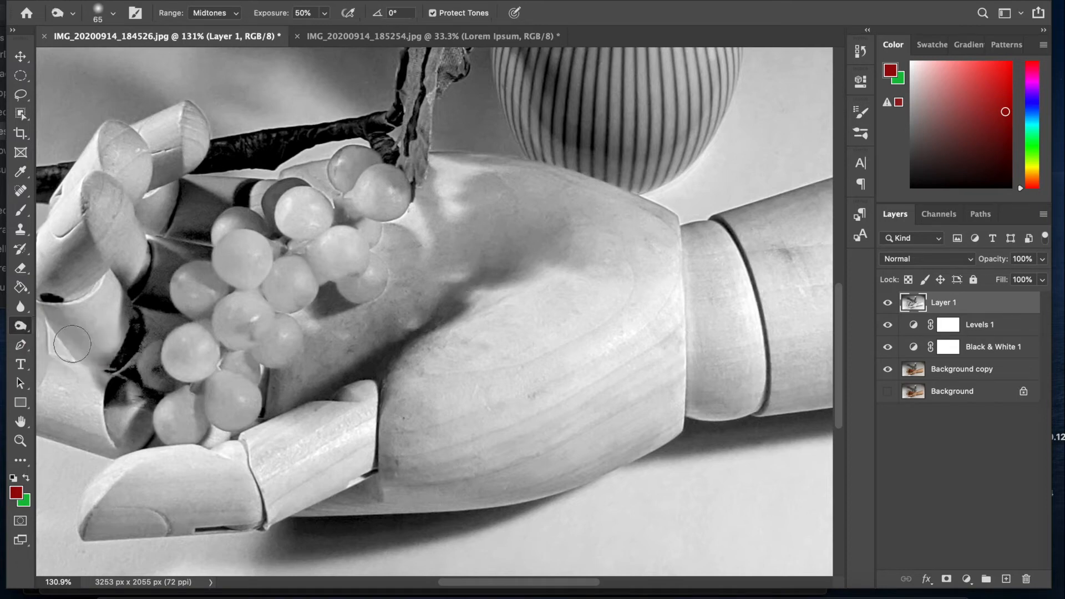
key(bracketright)
key(bracketright)
key(bracketright)
key(bracketright)
key(bracketright)
key(bracketright)
key(bracketright)
key(bracketright)
mouse_move(545, 226)
mouse_down()
mouse_move(510, 221)
mouse_move(392, 317)
mouse_move(295, 376)
mouse_move(410, 306)
mouse_move(436, 259)
mouse_move(435, 203)
mouse_move(445, 250)
mouse_move(512, 201)
mouse_move(559, 196)
mouse_move(651, 237)
mouse_move(547, 281)
mouse_up()
Burn the midtones of the background beside and below the wooden fingertips with the 200 px brush.
scroll(547, 281, left, 10)
scroll(547, 281, down, 3)
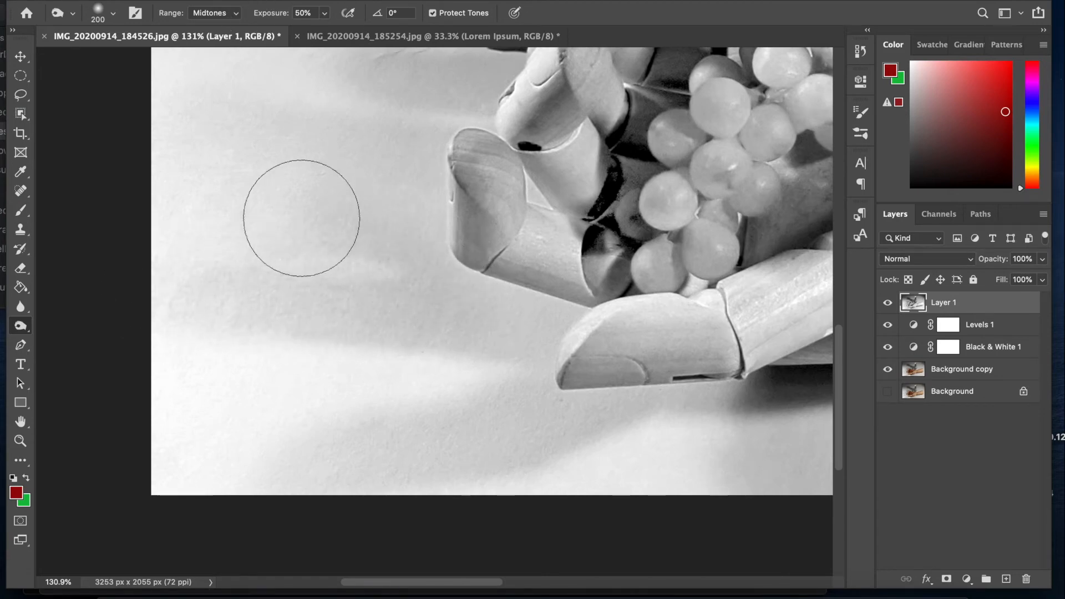
mouse_move(388, 163)
mouse_down()
mouse_move(353, 146)
mouse_move(168, 117)
mouse_move(215, 122)
mouse_move(471, 300)
mouse_move(513, 405)
mouse_move(390, 435)
mouse_move(419, 437)
mouse_move(229, 448)
mouse_move(400, 449)
mouse_move(250, 461)
mouse_move(402, 465)
mouse_move(537, 445)
mouse_move(549, 425)
mouse_move(541, 416)
mouse_move(464, 450)
mouse_move(304, 471)
mouse_move(474, 461)
mouse_move(547, 429)
mouse_move(551, 415)
mouse_move(404, 451)
mouse_move(234, 472)
mouse_up()
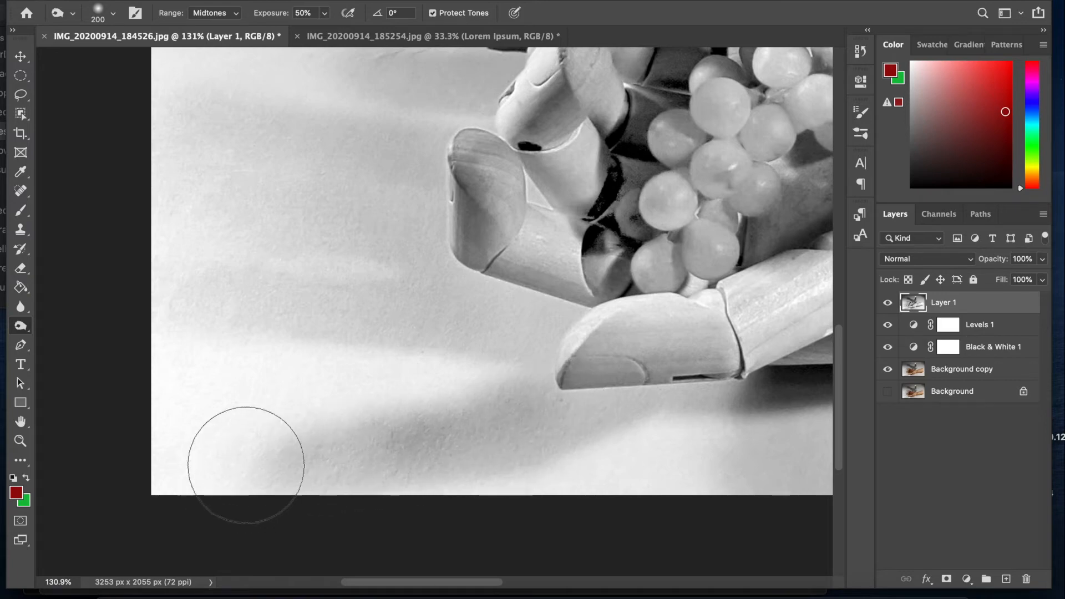
scroll(380, 392, up, 5)
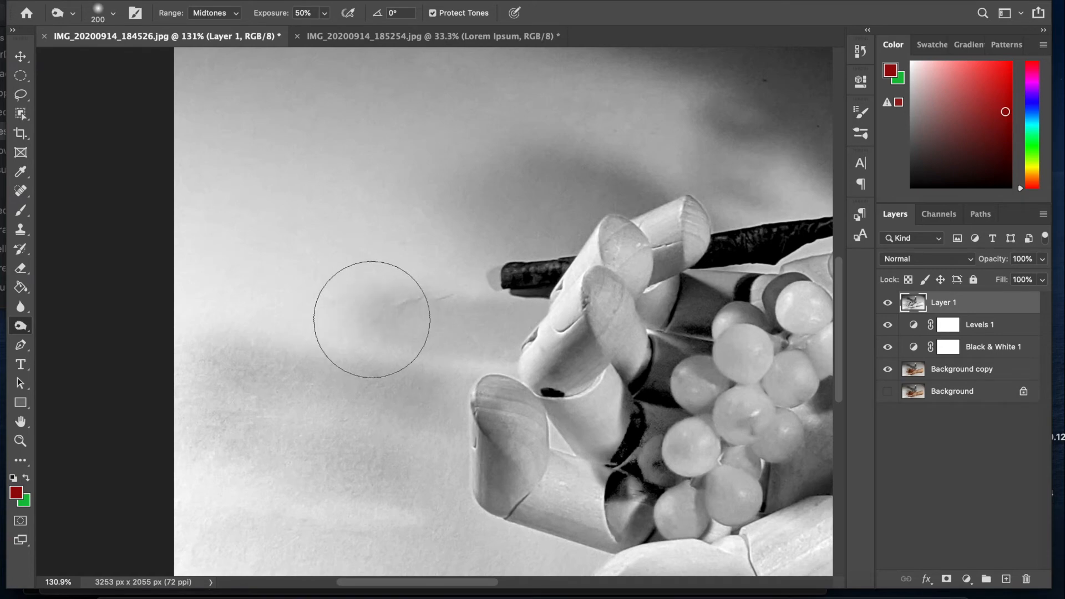
scroll(371, 319, down, 10)
scroll(372, 319, right, 2)
scroll(372, 319, down, 6)
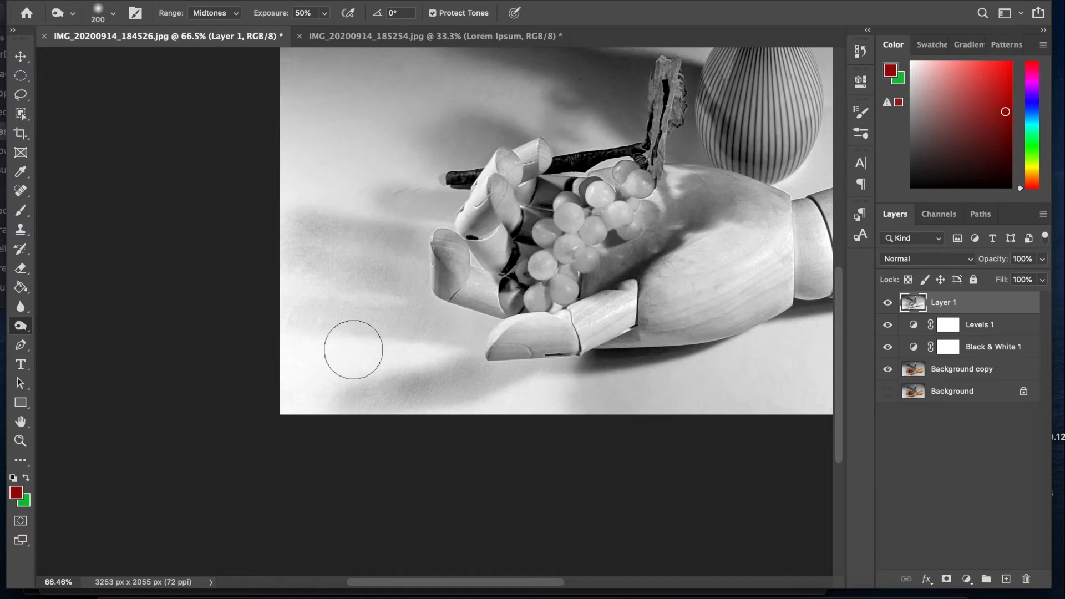
Enlarge the Burn brush to 1100 px for the background around the forearm.
scroll(599, 316, up, 6)
scroll(599, 316, right, 8)
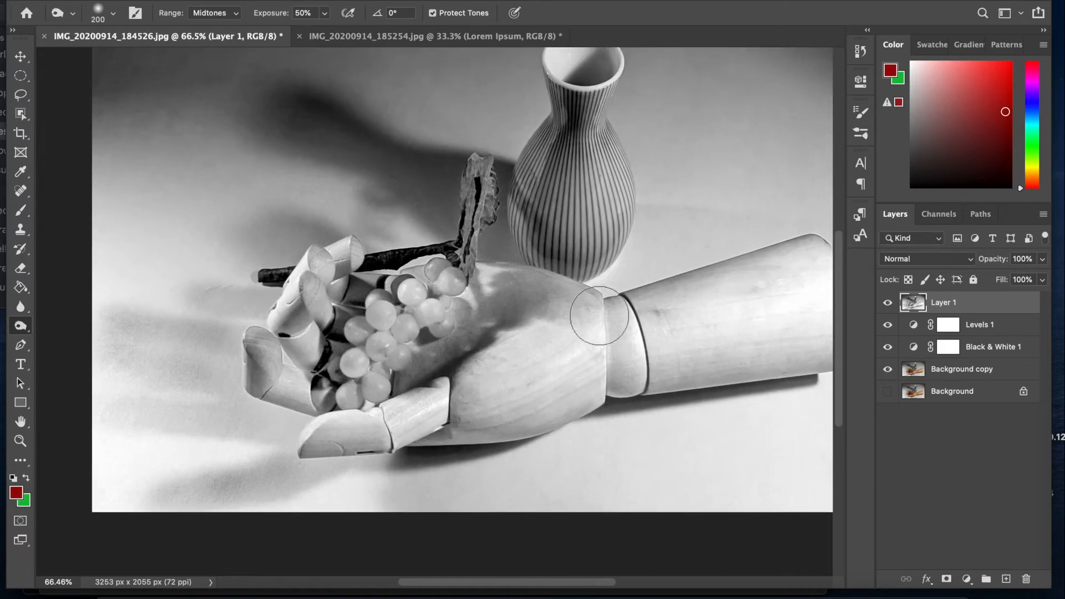
scroll(599, 315, down, 4)
scroll(599, 315, right, 2)
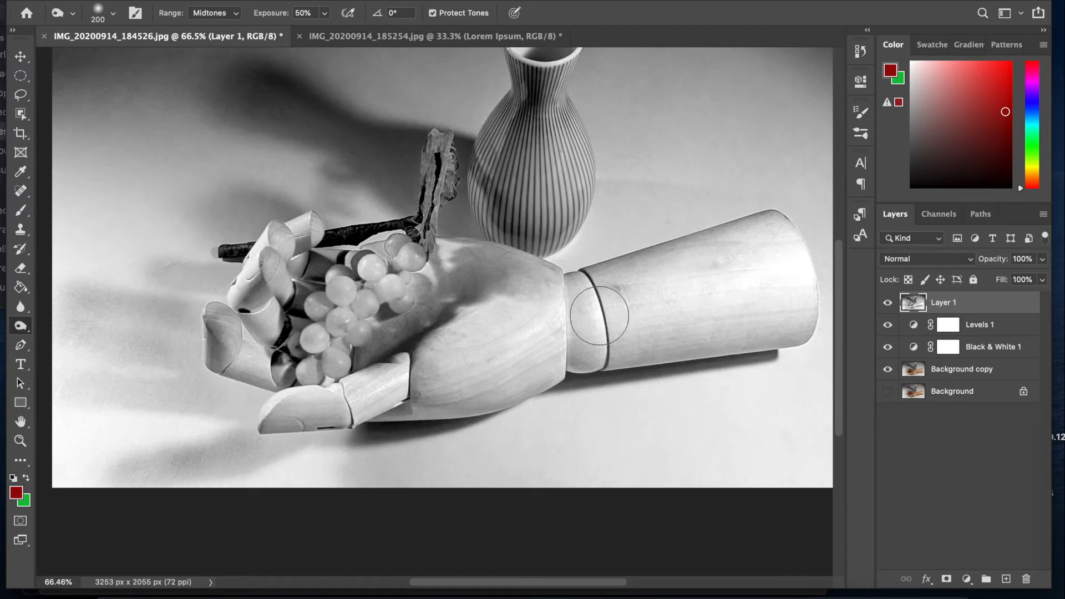
key(bracketright)
key(bracketright)
key(bracketright)
key(bracketright)
key(bracketright)
key(bracketright)
key(bracketright)
key(bracketright)
key(bracketright)
key(bracketright)
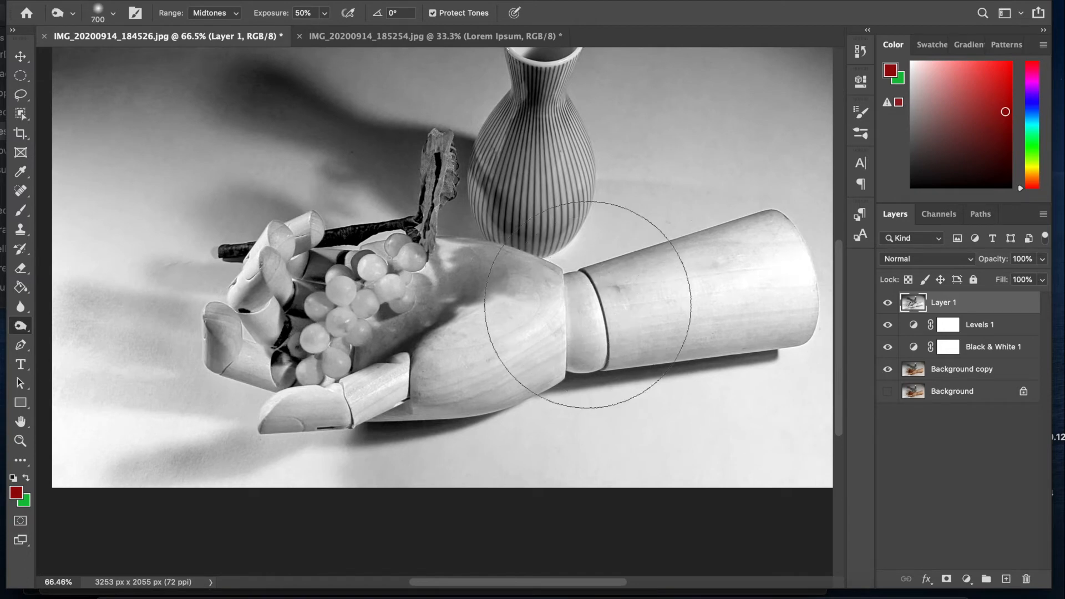
scroll(589, 304, right, 15)
scroll(690, 368, down, 5)
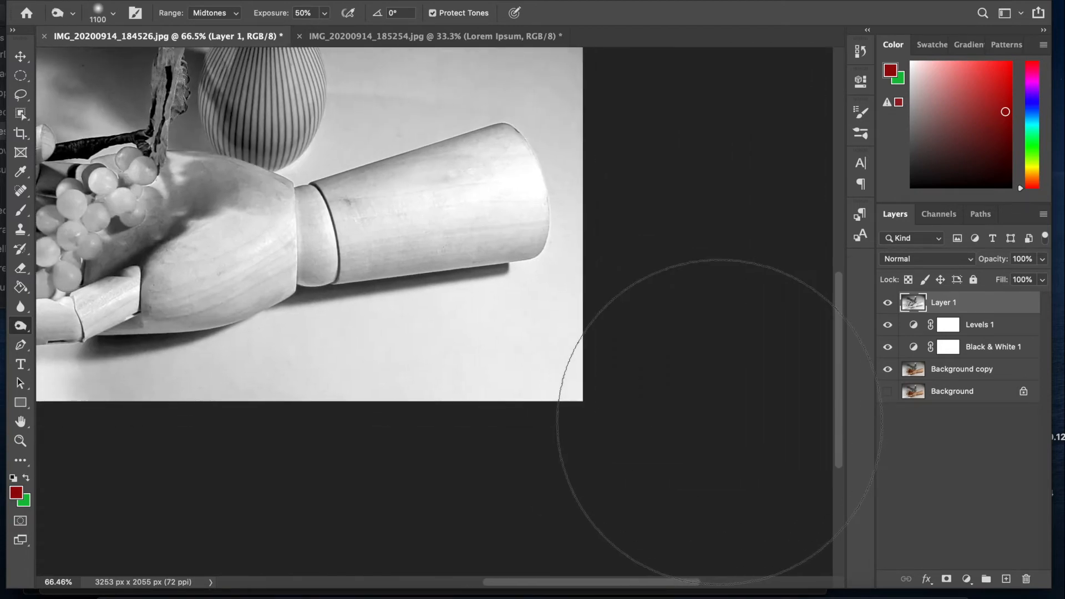
Set the Burn range to Highlights and darken the background below the forearm, reducing the brush to 600 px.
click(231, 18)
click(230, 24)
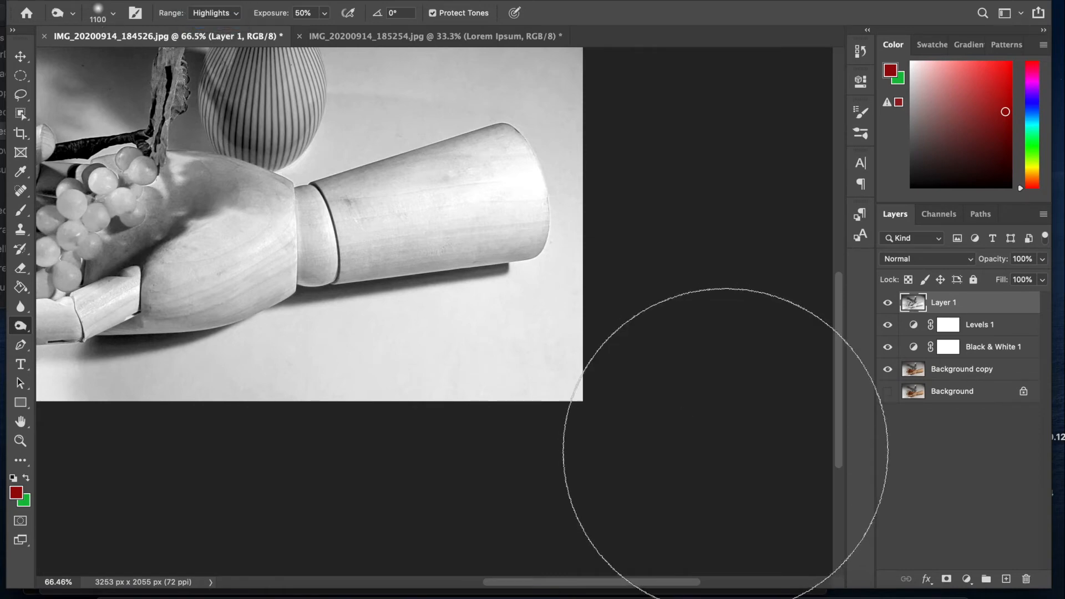
right_click(580, 425)
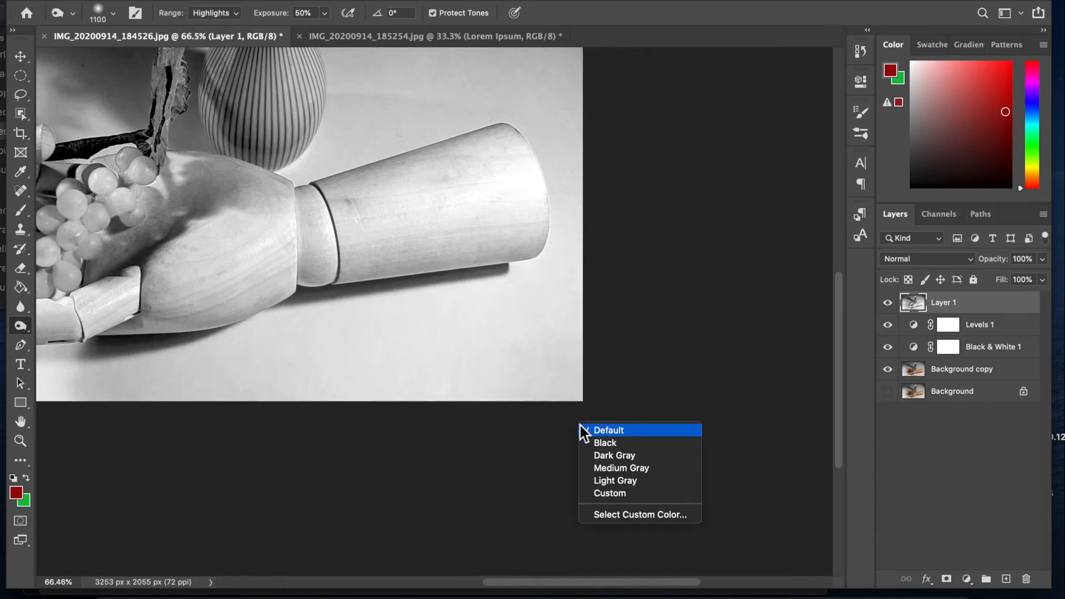
click(561, 382)
key(bracketleft)
key(bracketleft)
key(bracketleft)
key(bracketleft)
key(bracketleft)
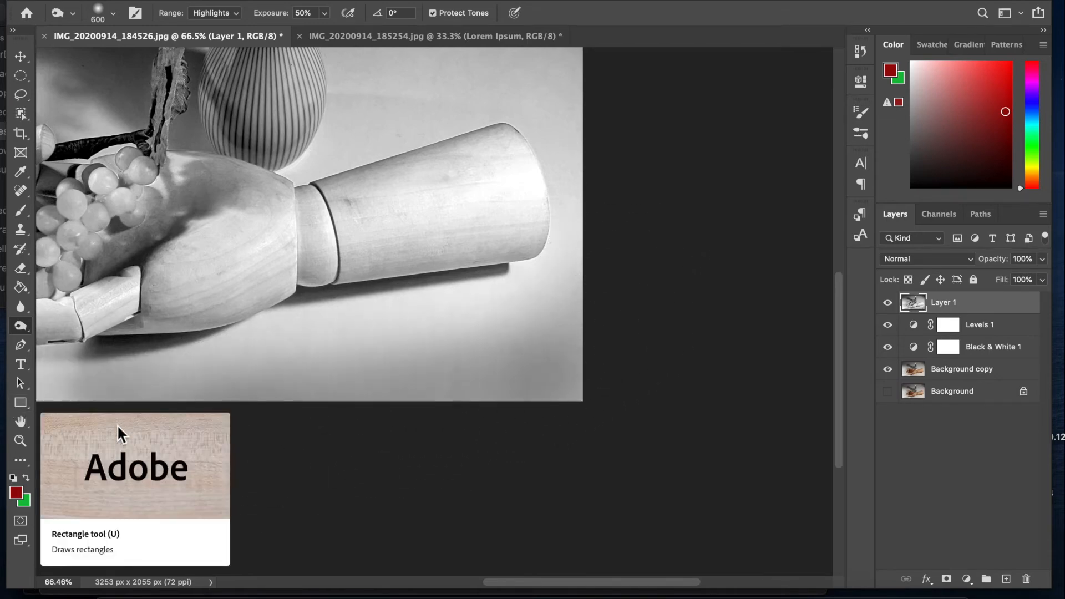
Burn the highlights around the remaining outer edges of the photo's background with the 600 px brush.
scroll(286, 313, left, 10)
scroll(286, 312, down, 2)
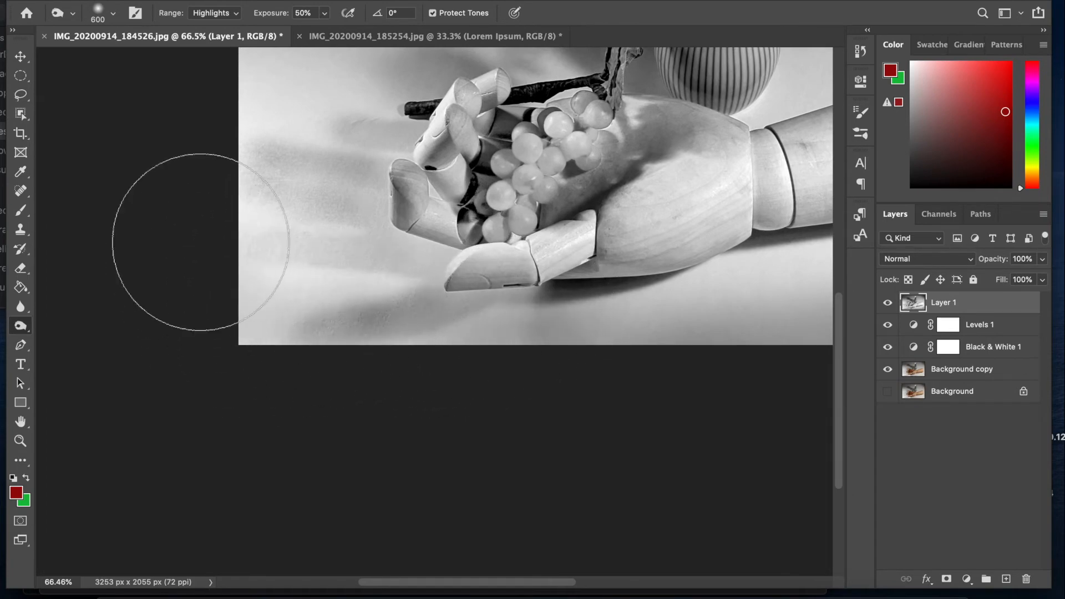
scroll(191, 219, up, 1)
scroll(189, 213, up, 5)
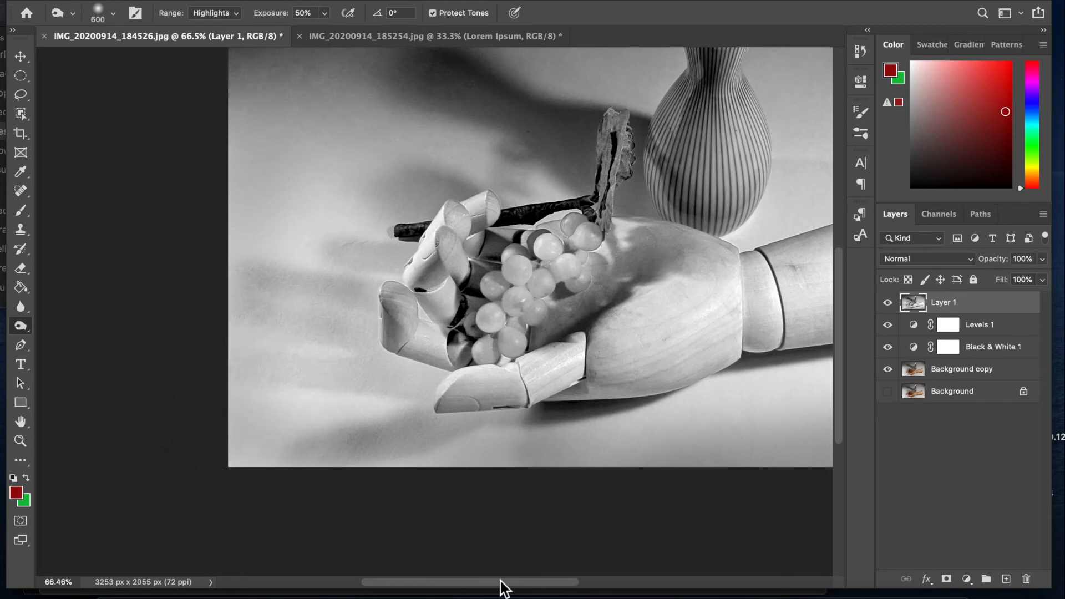
scroll(338, 357, right, 10)
scroll(369, 350, up, 4)
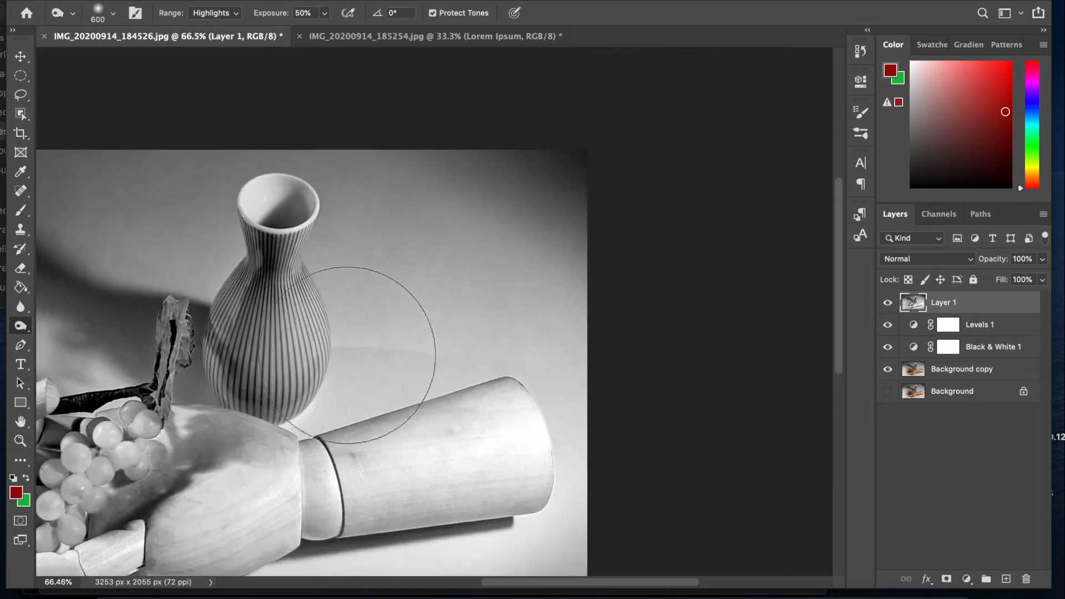
scroll(363, 350, left, 12)
scroll(355, 353, down, 6)
scroll(347, 355, up, 5)
scroll(347, 355, right, 10)
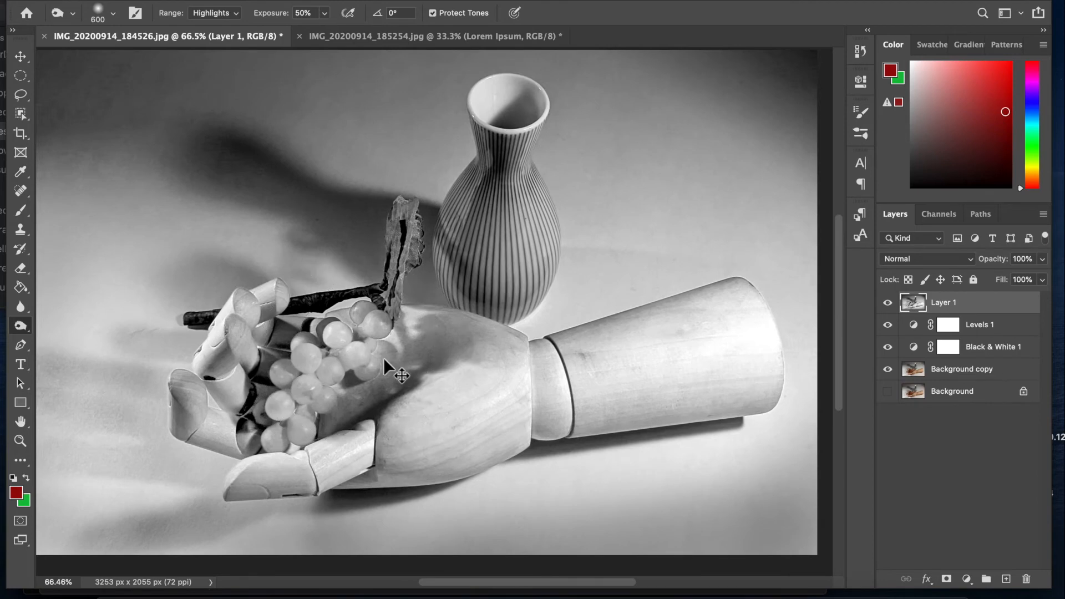
key(super+minus)
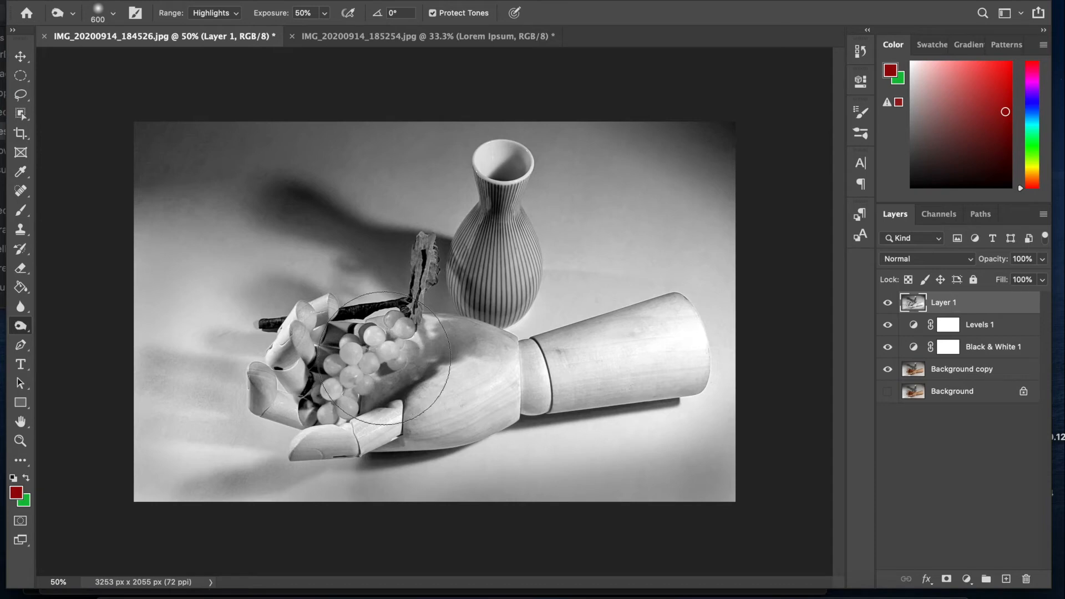
Save the layered document in Photoshop format as BWNAMEOptions in the Still Life Two folder, with Maximize Compatibility enabled.
key(super+shift+s)
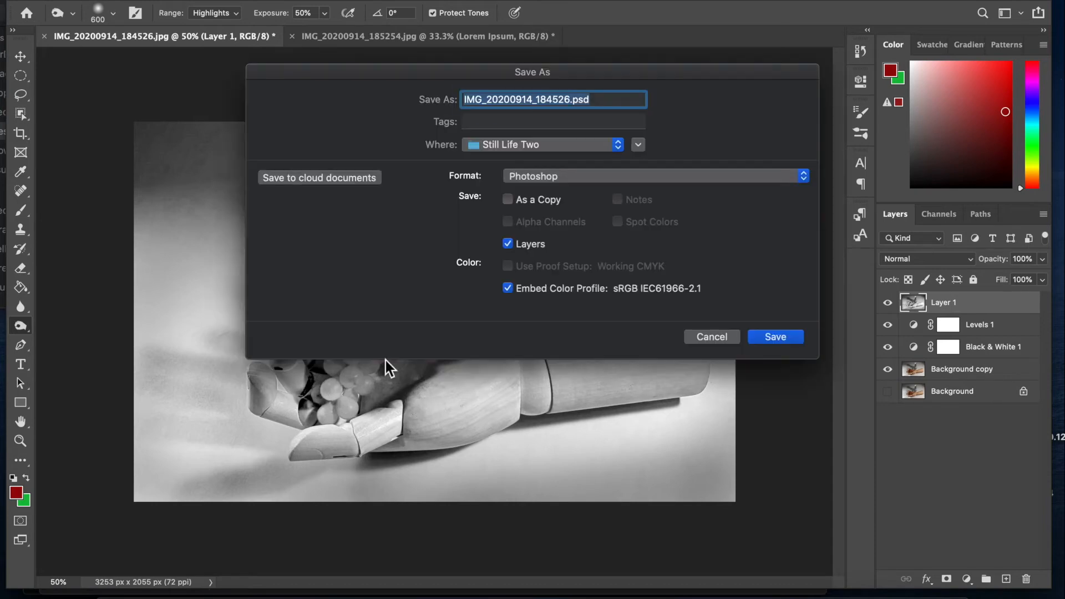
text(BWNAMEOptions)
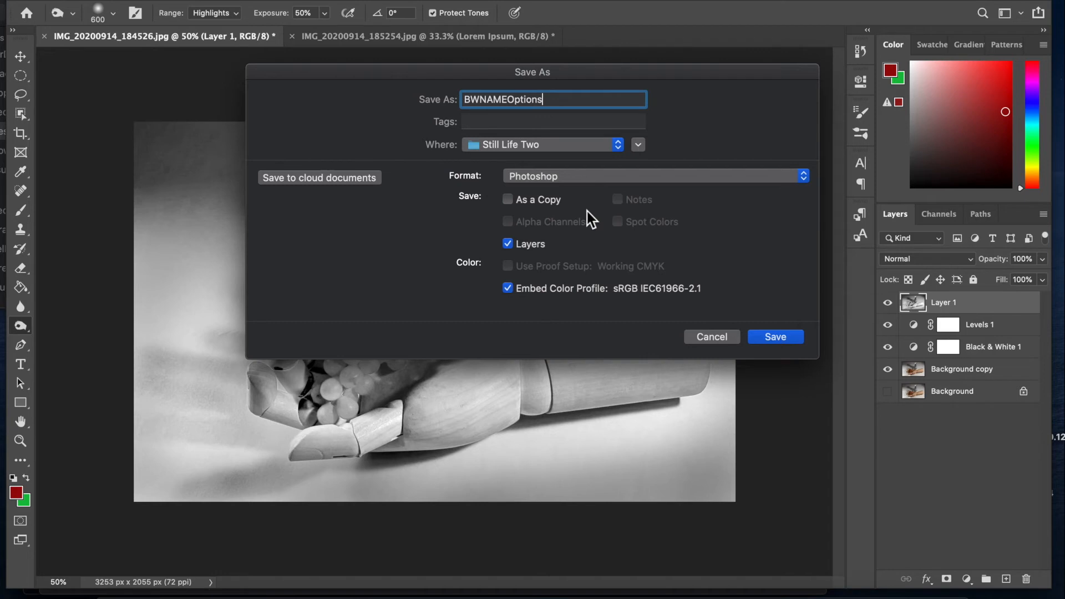
click(779, 339)
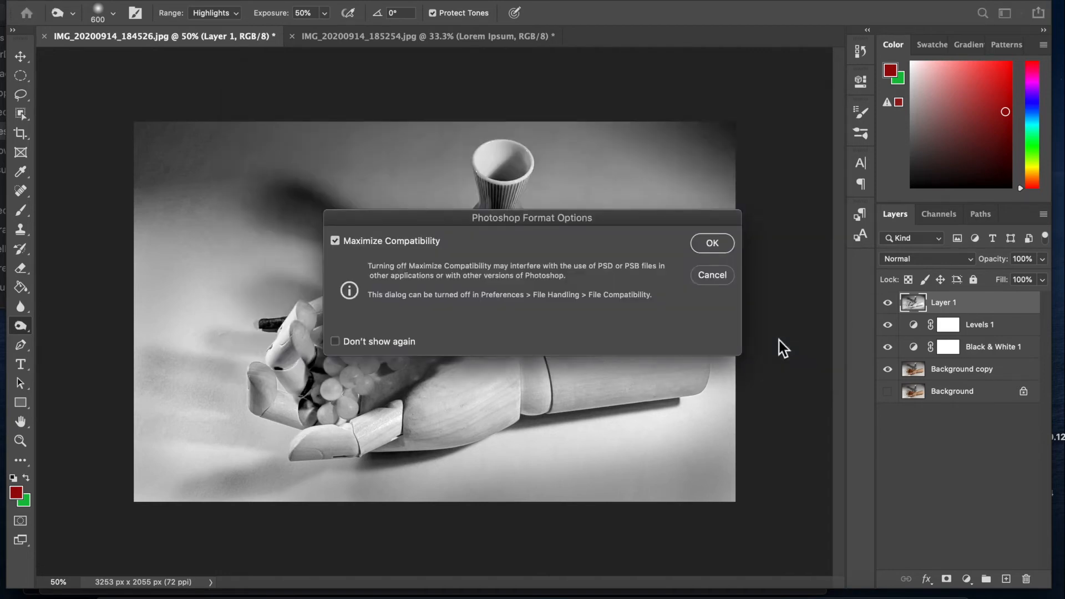
click(716, 244)
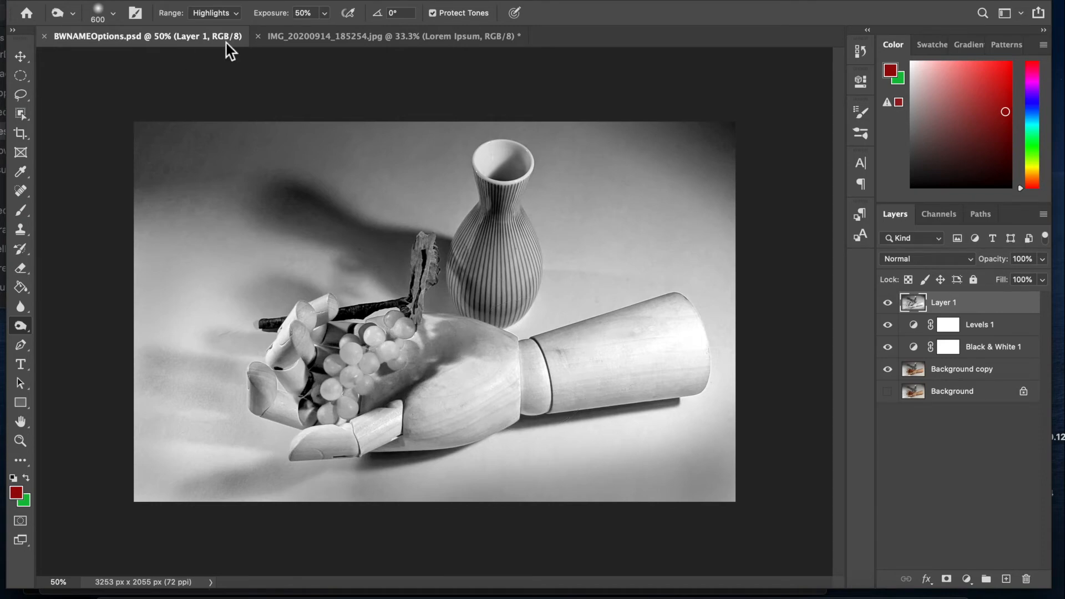
Set up a JPEG copy of the document named BWNAME1-a.jpg in the Still Life Two folder.
key(super+shift+s)
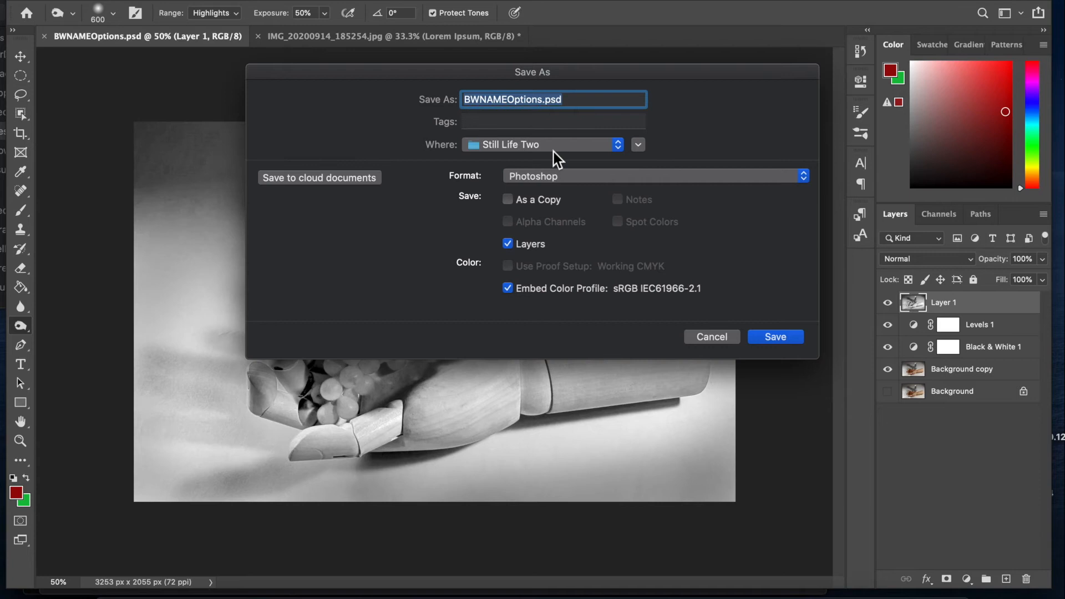
click(570, 176)
click(572, 269)
key(Right)
key(BackSpace)
key(BackSpace)
key(BackSpace)
key(BackSpace)
key(BackSpace)
key(BackSpace)
key(BackSpace)
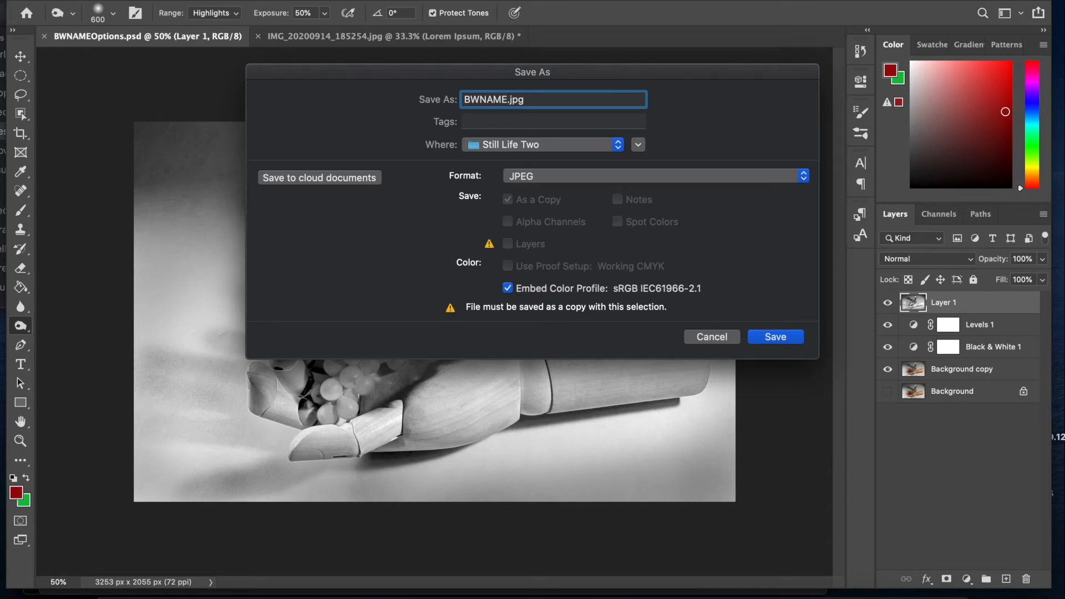
text(1)
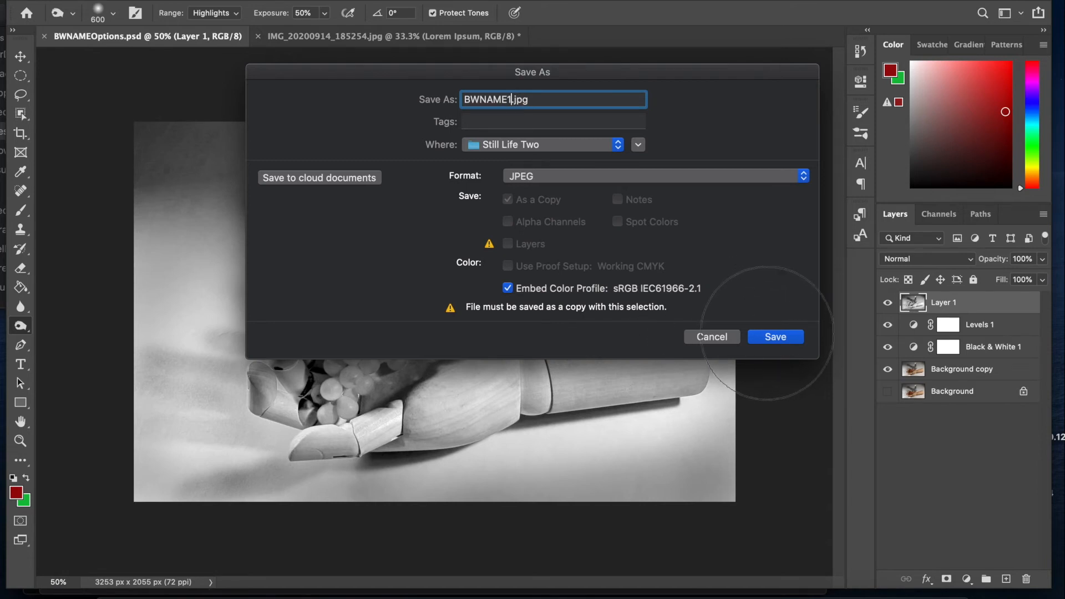
text(-)
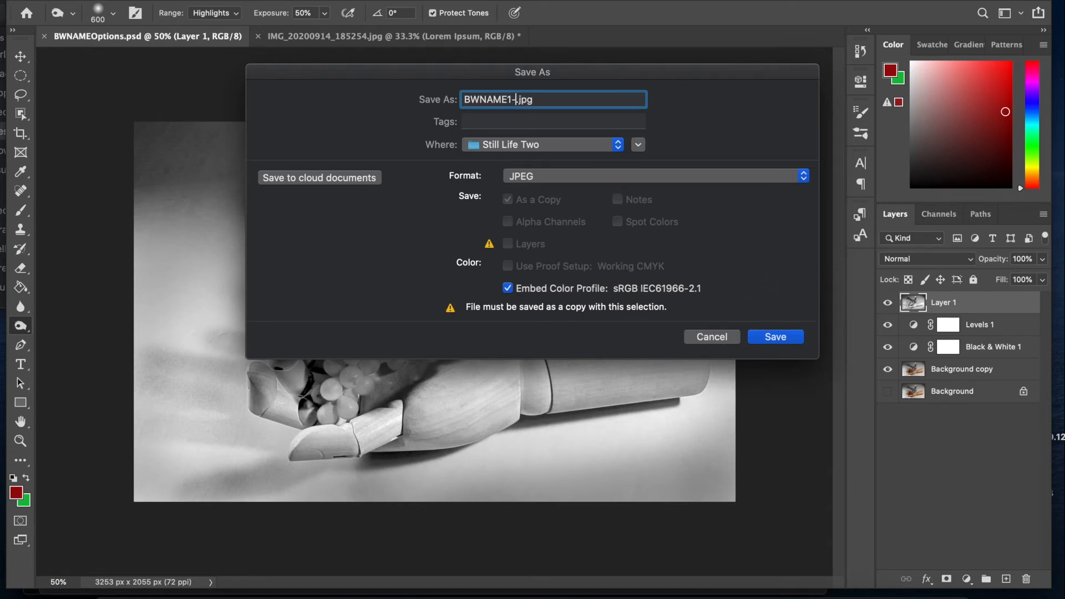
text(a)
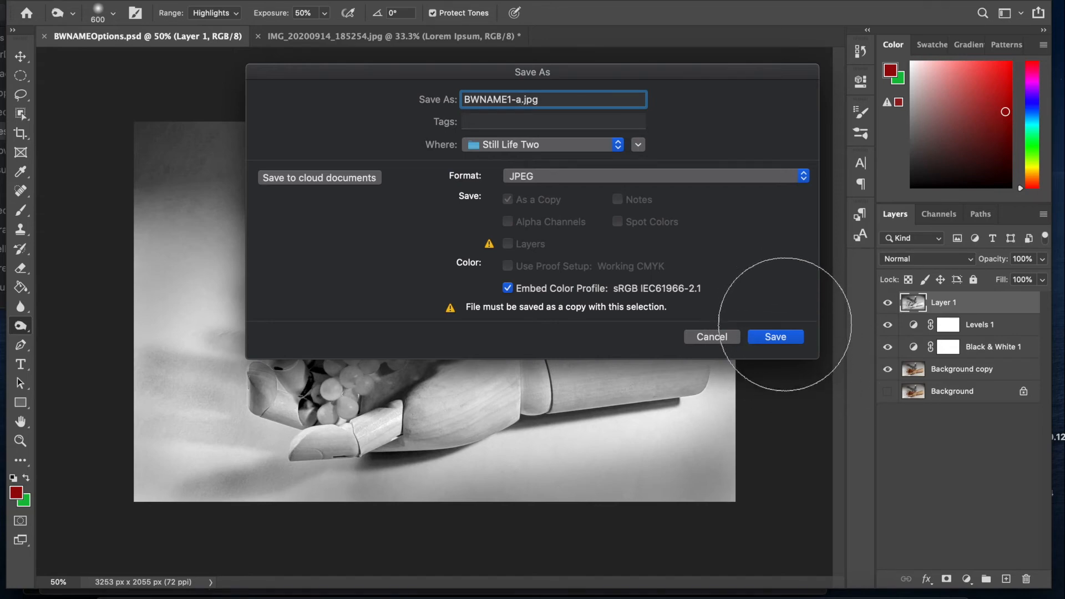
Save the JPEG copy with its quality raised to the large-file end and the Baseline ("Standard") format.
click(776, 336)
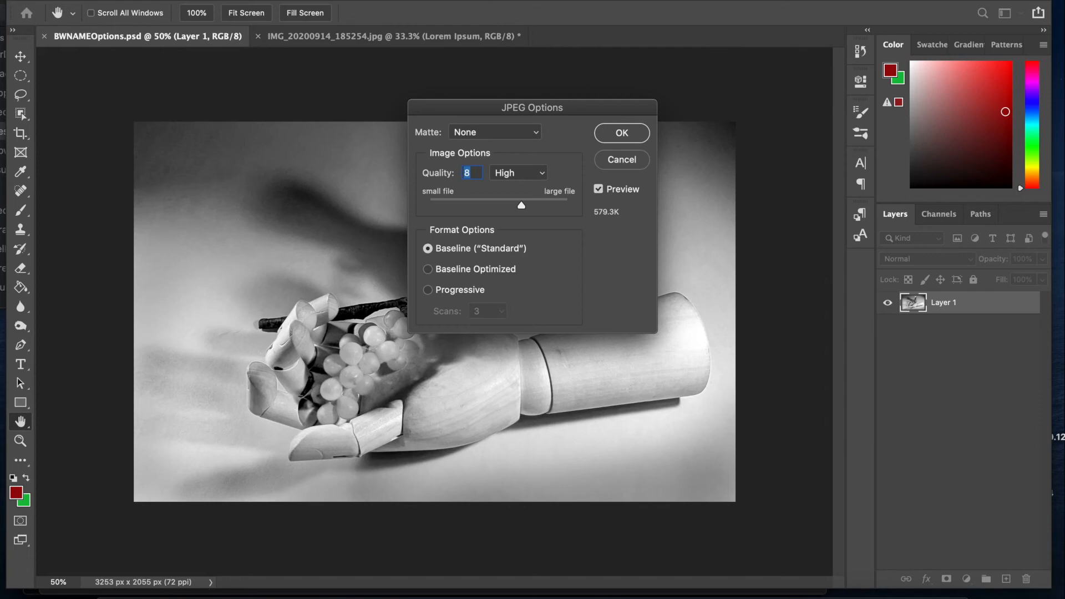
click(567, 203)
click(616, 131)
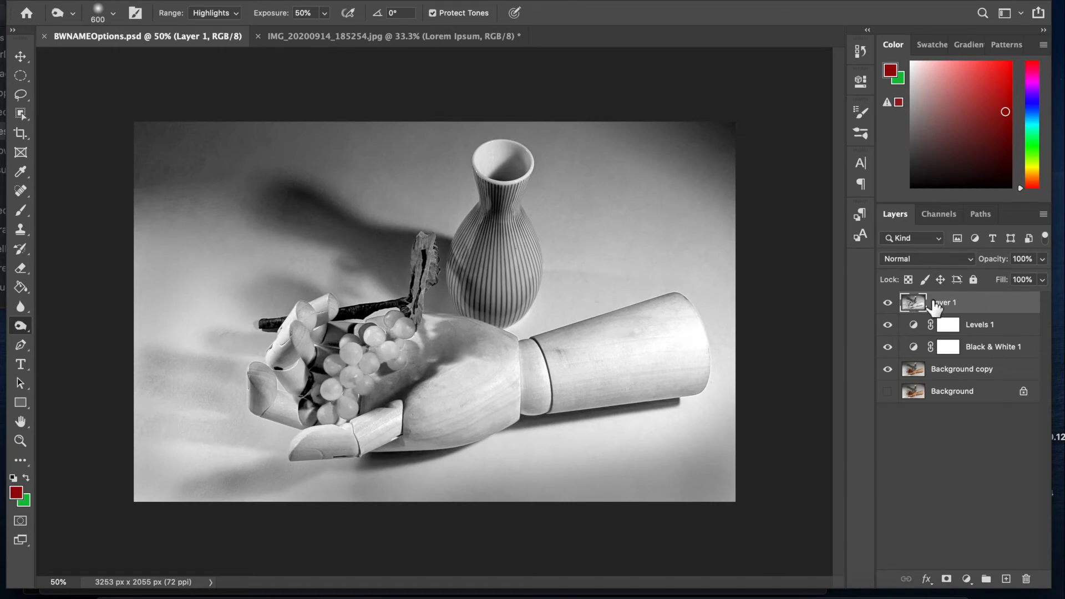
Compare the photo with and without the dodged and burned Layer 1, and leave that layer hidden.
click(888, 302)
click(888, 302)
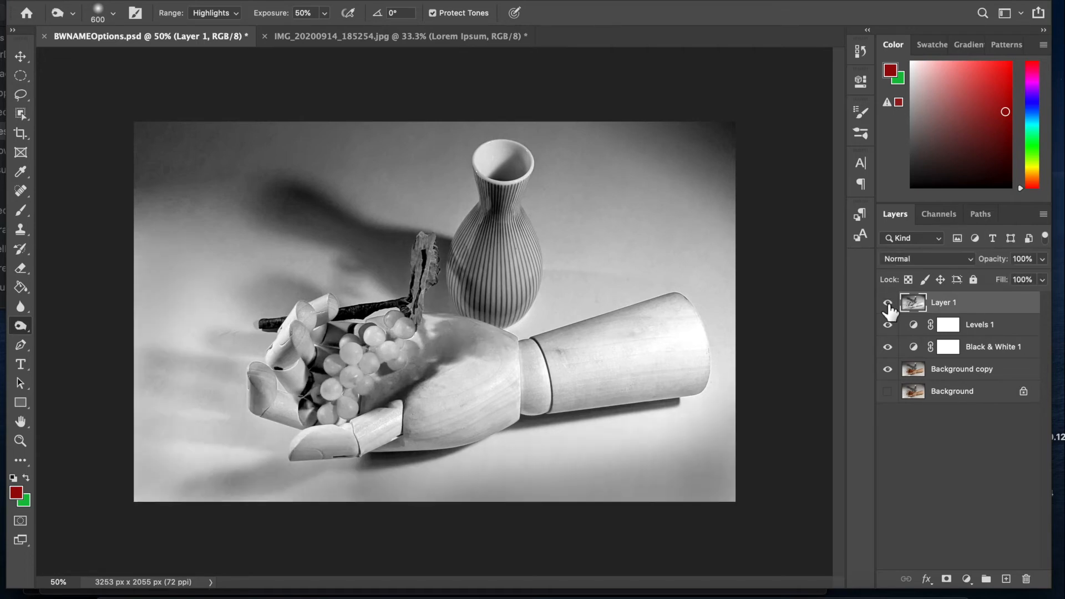
click(888, 303)
click(888, 303)
click(887, 302)
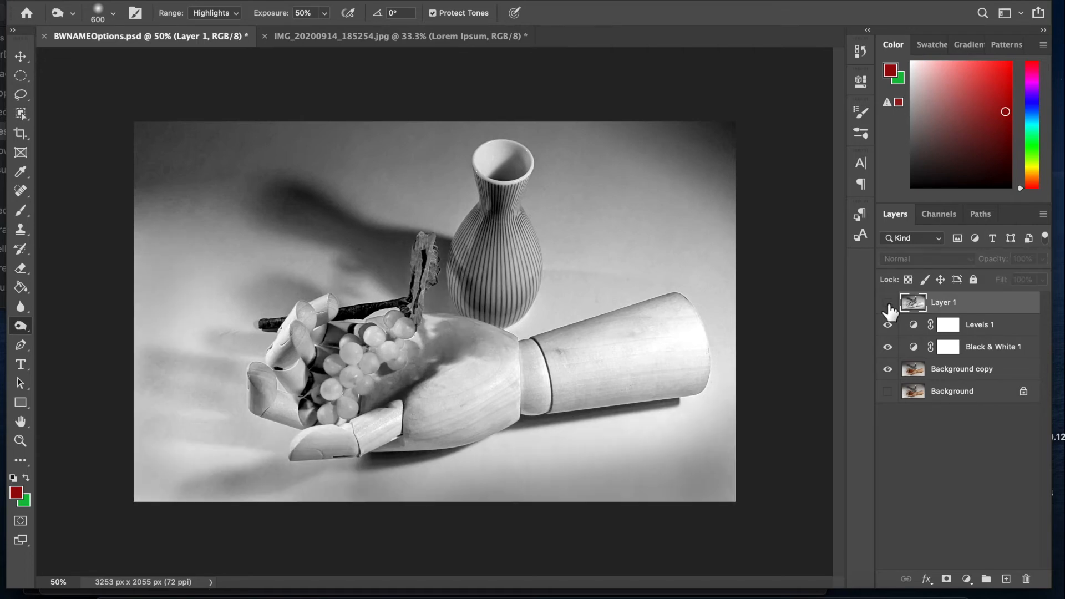
click(887, 302)
click(888, 302)
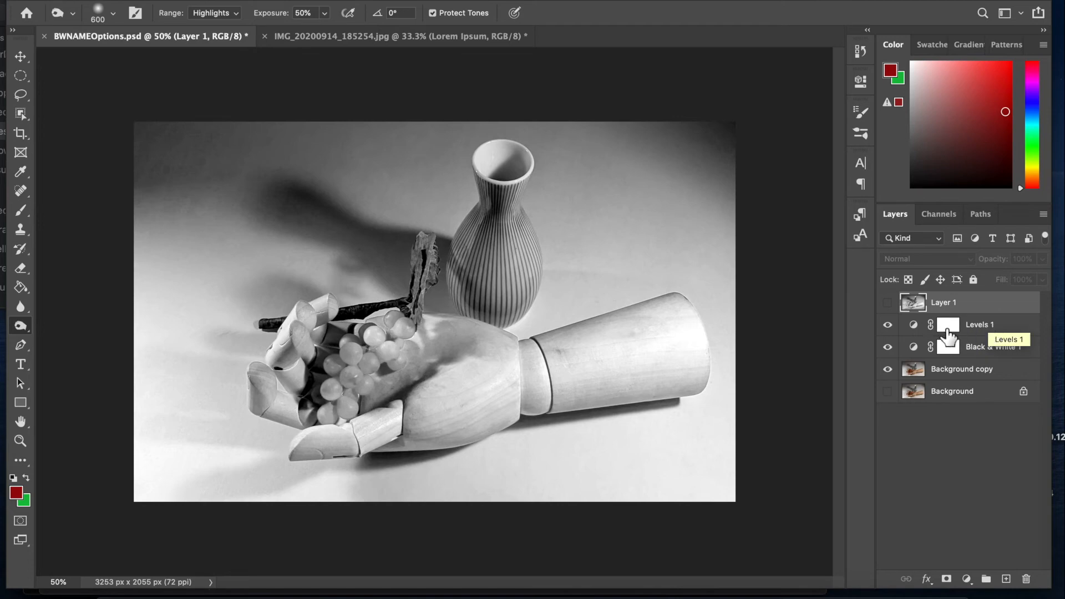
Try an Exposure adjustment layer above the Levels 1 layer.
double_click(914, 327)
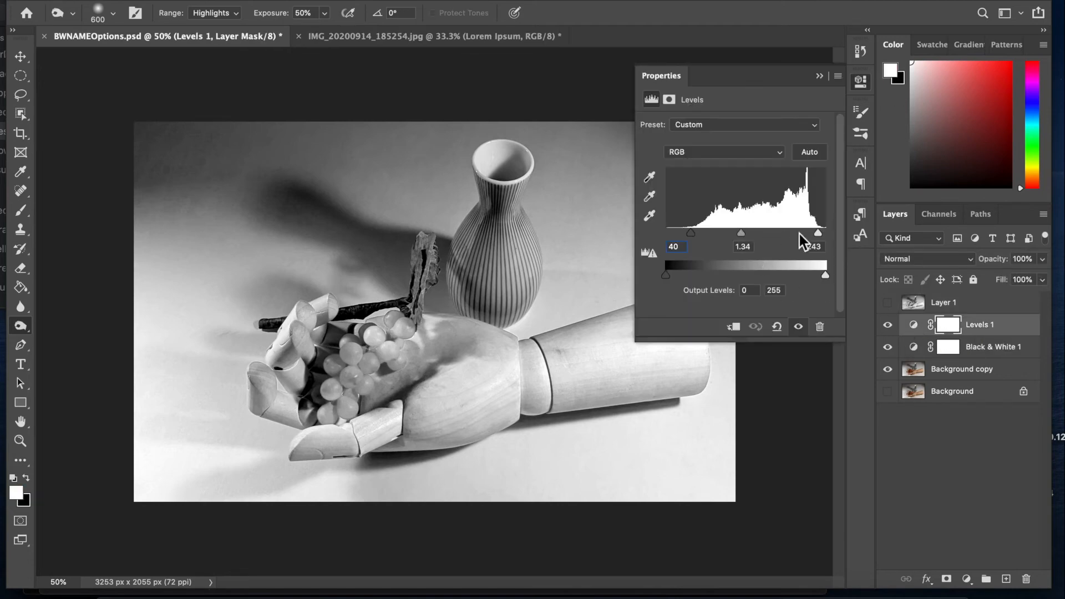
click(820, 76)
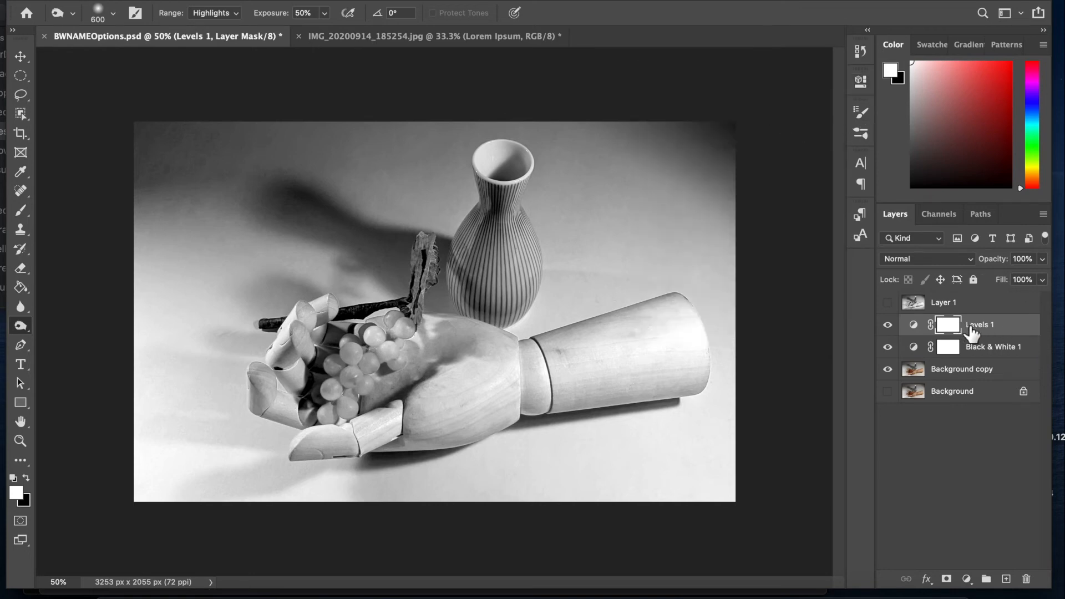
click(219, 0)
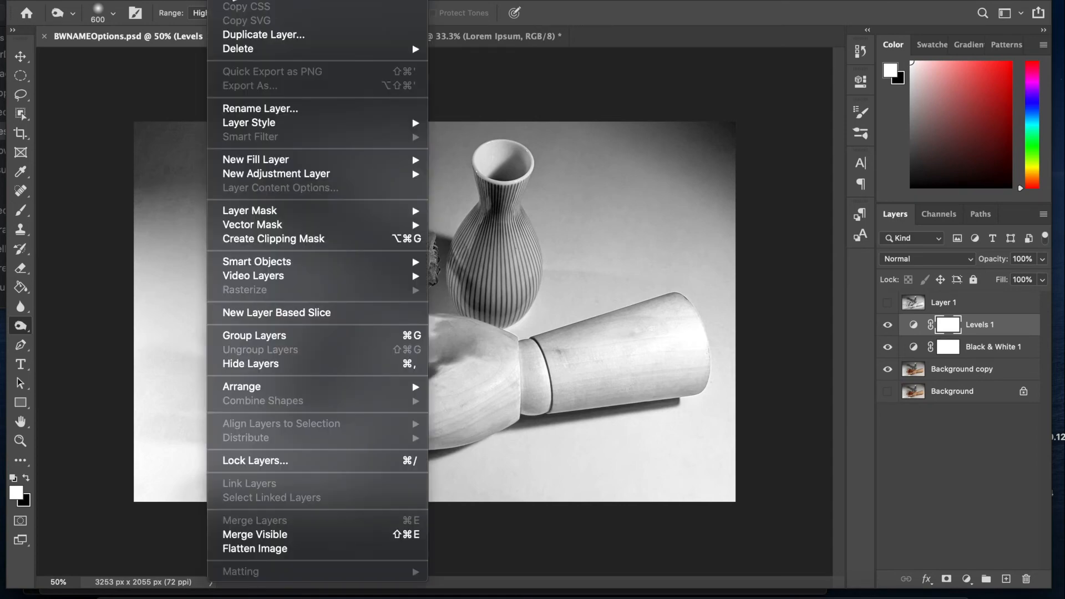
mouse_move(278, 173)
click(478, 216)
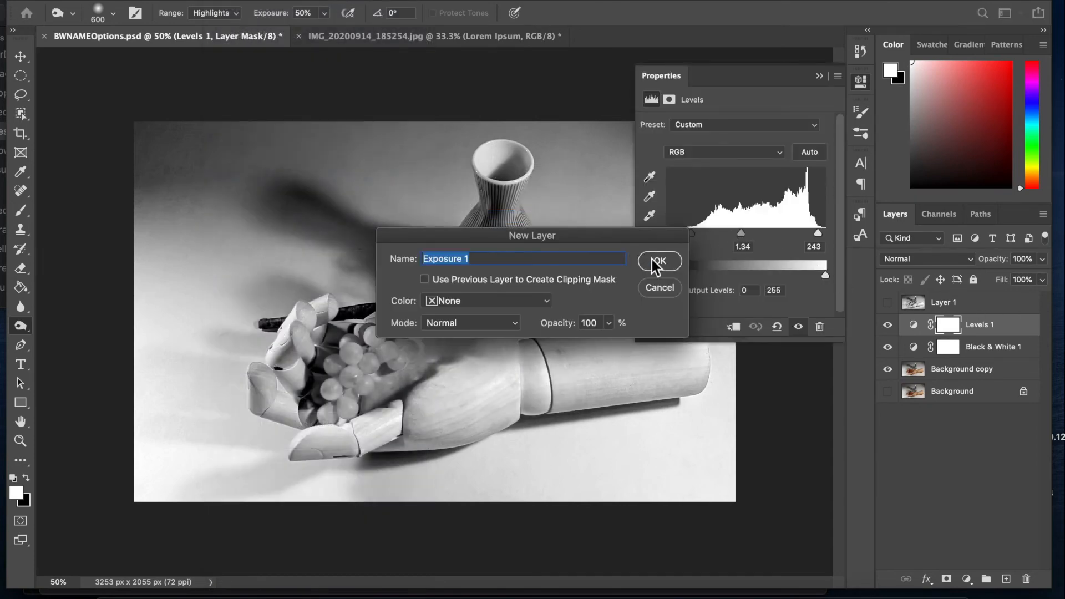
click(657, 262)
mouse_move(736, 162)
mouse_down()
mouse_move(716, 163)
mouse_move(756, 165)
mouse_move(735, 165)
mouse_up()
click(819, 75)
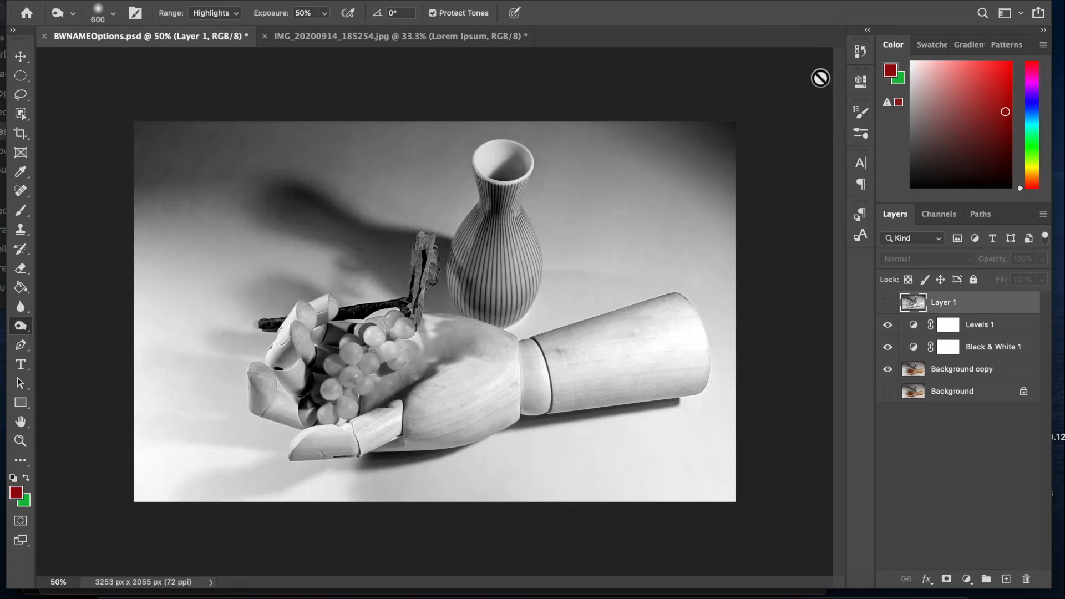
Add a Curves adjustment layer with the default layer options.
click(203, 0)
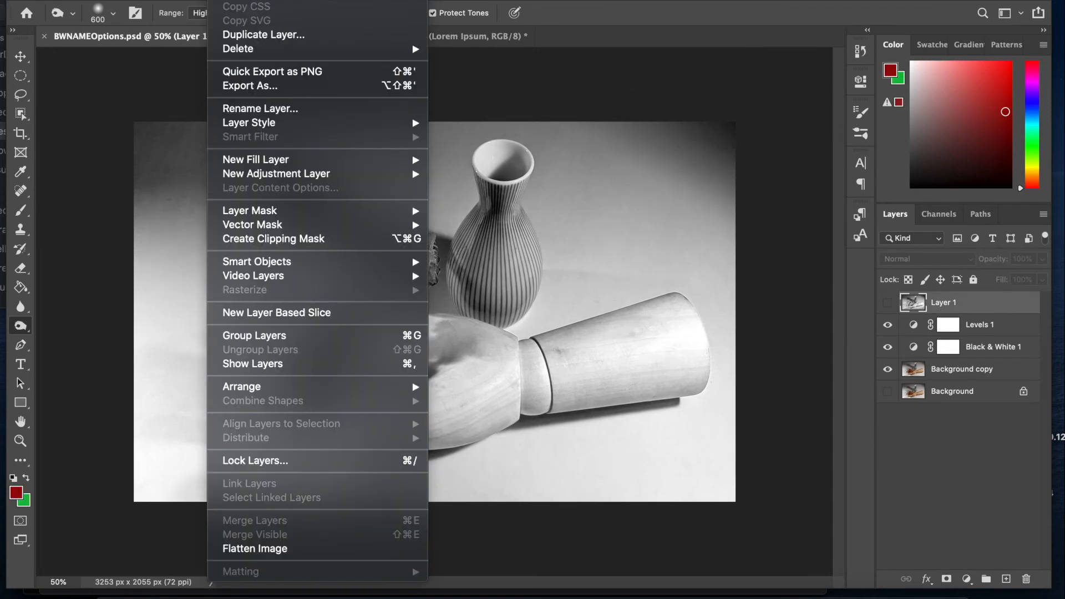
mouse_move(175, 0)
mouse_move(333, 174)
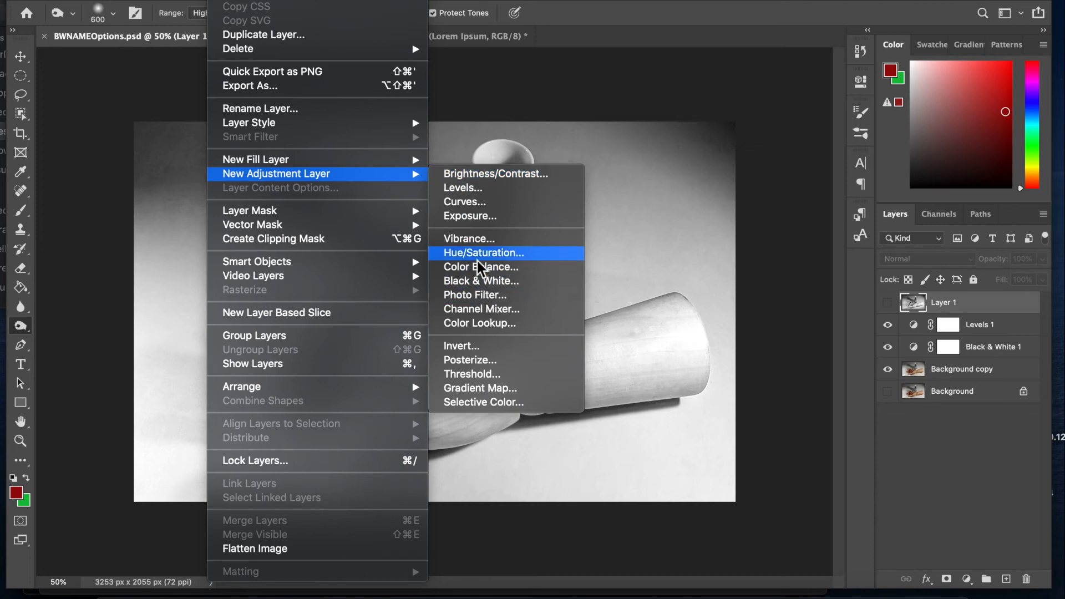
click(462, 205)
click(658, 262)
Shape the RGB curve with three points to slightly brighten the midtones and highlights, and place the Curves 1 layer directly beneath Layer 1.
drag(746, 244, 778, 270)
drag(779, 271, 748, 245)
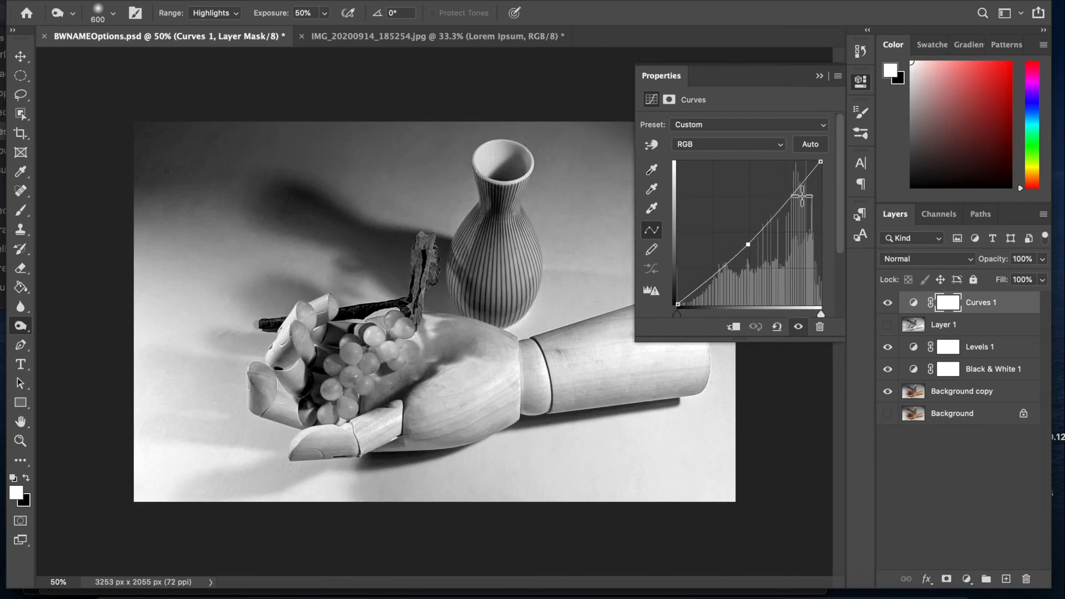
mouse_move(824, 171)
mouse_down()
mouse_move(820, 218)
mouse_move(831, 161)
mouse_up()
drag(753, 246, 744, 237)
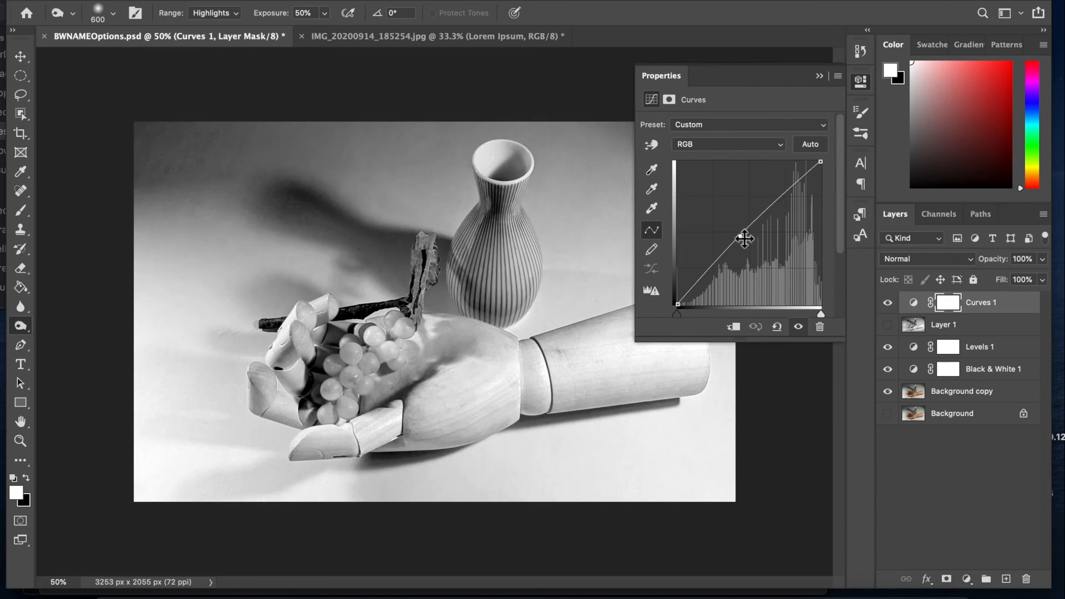
click(774, 205)
mouse_move(774, 206)
mouse_down()
mouse_move(769, 198)
mouse_move(771, 207)
mouse_up()
click(711, 280)
mouse_move(712, 280)
mouse_down()
mouse_move(721, 284)
mouse_move(707, 281)
mouse_up()
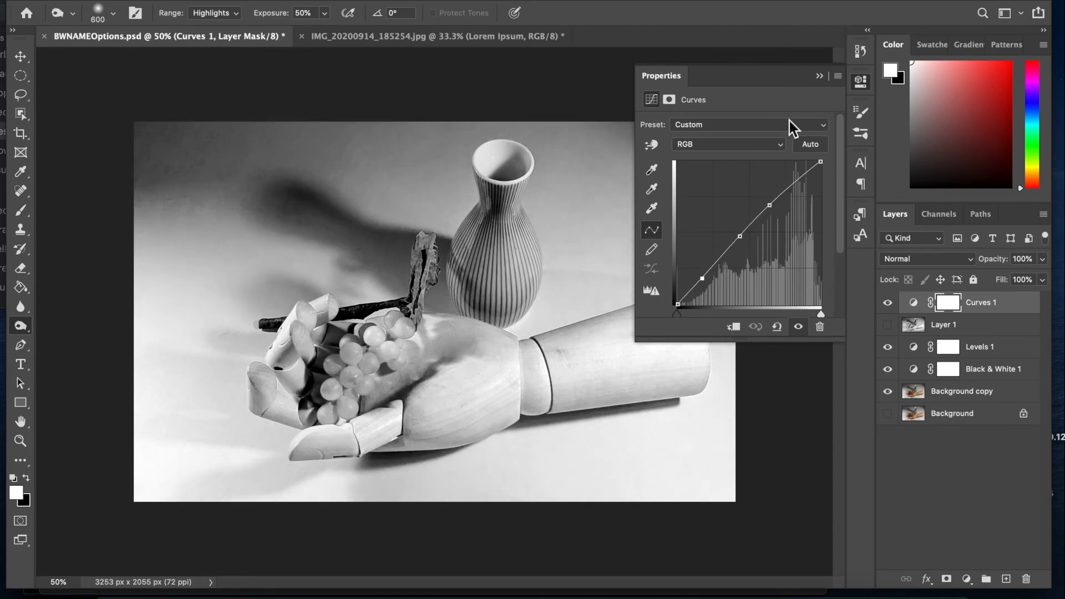
click(820, 76)
drag(946, 320, 987, 336)
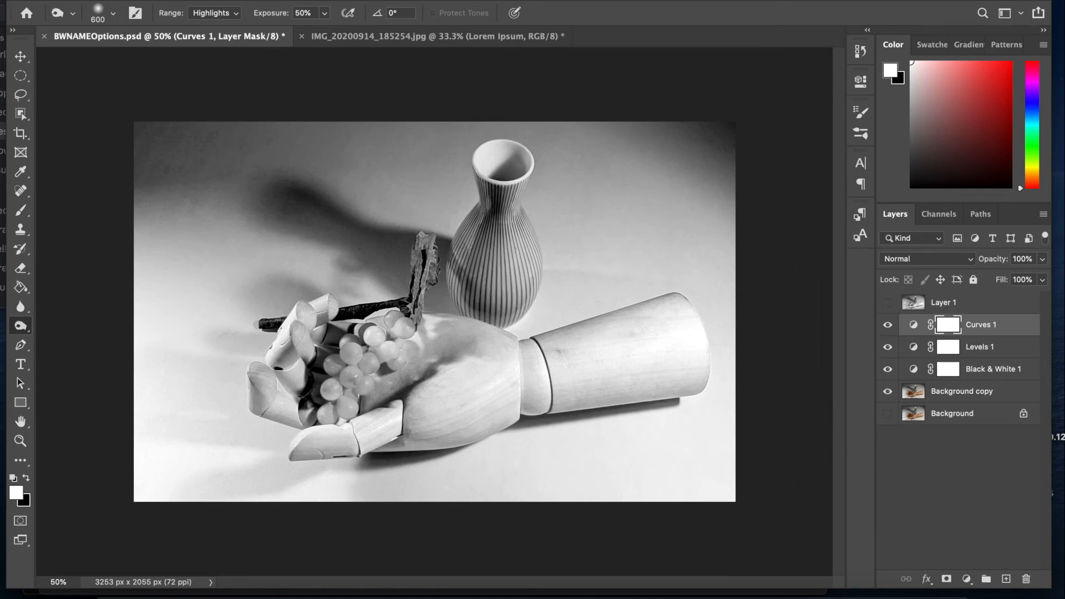
click(172, 0)
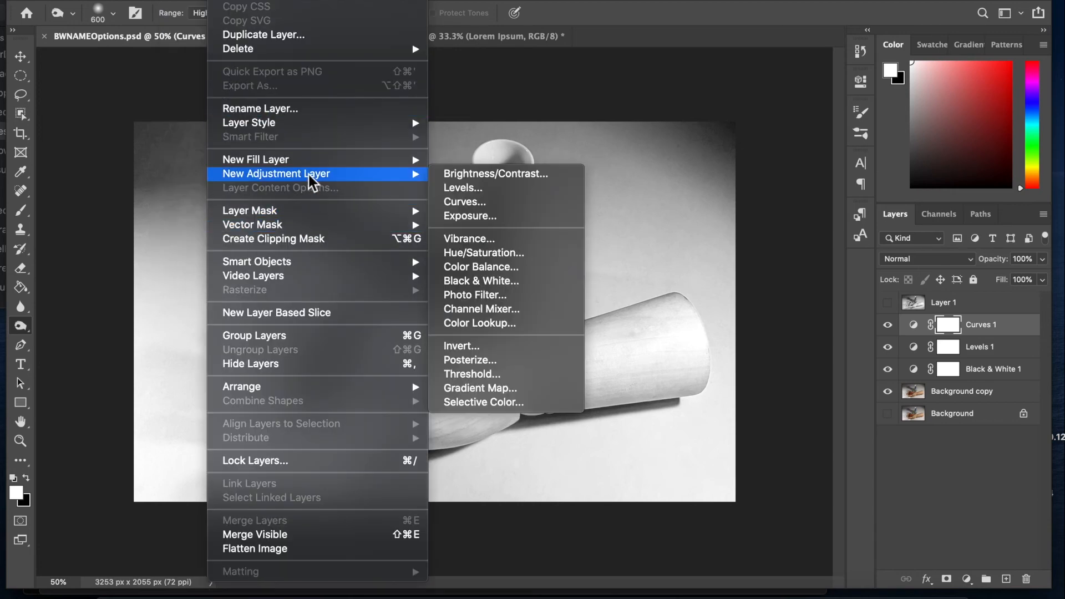
mouse_move(313, 174)
click(1002, 355)
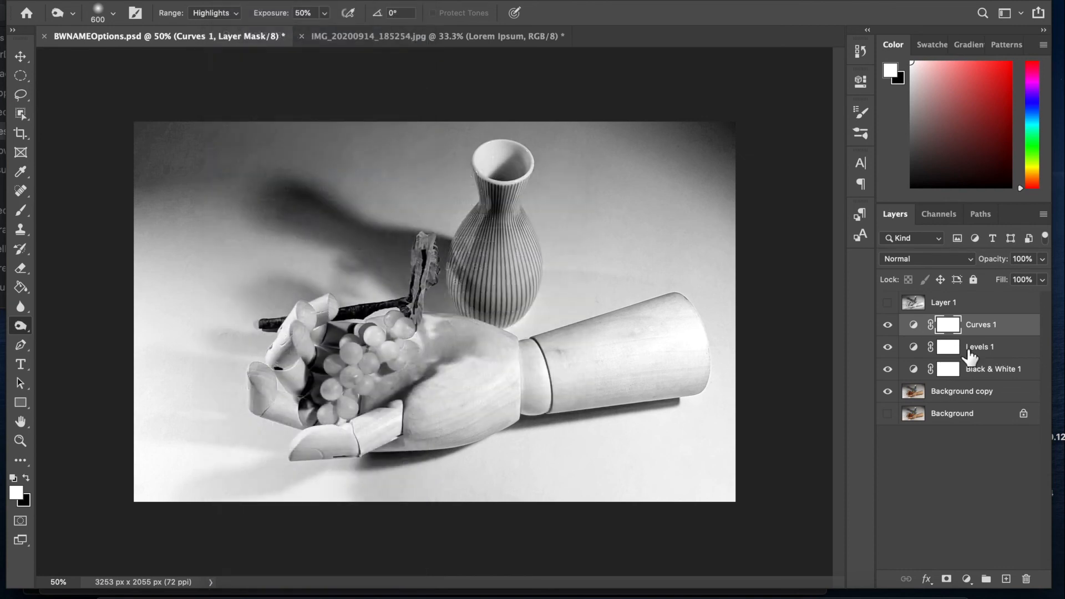
Set the Levels 1 input levels to 55 for shadows, 0.85 for midtones and 220 for highlights.
double_click(915, 348)
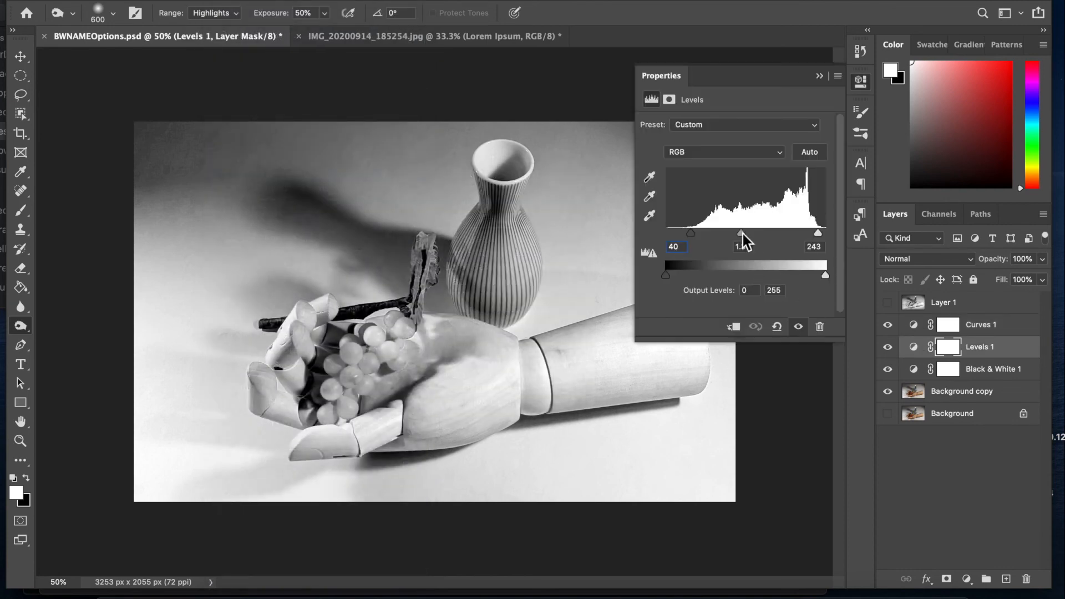
drag(741, 235, 775, 244)
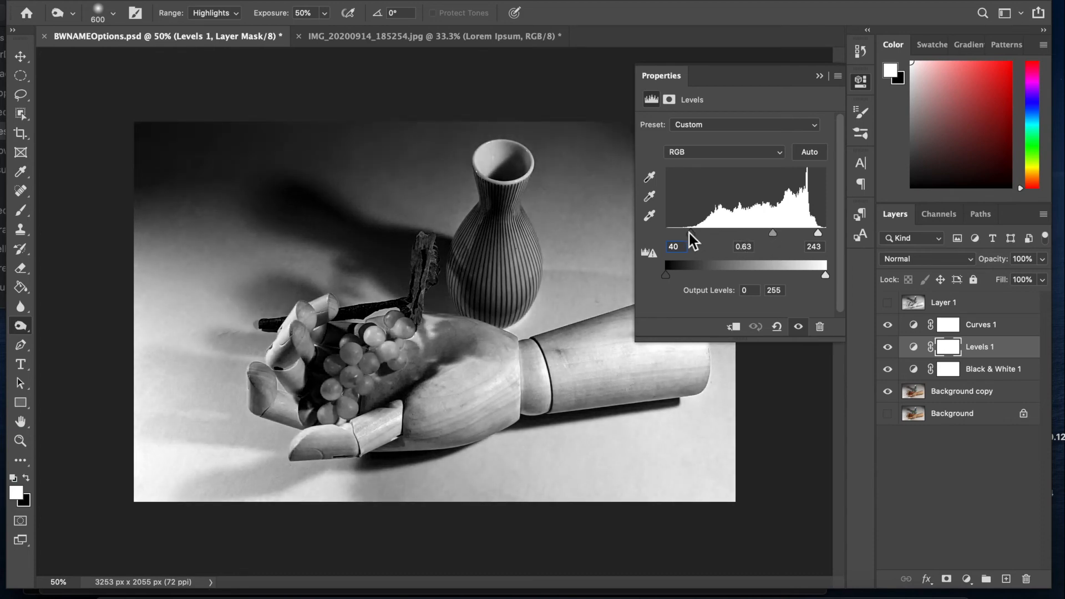
drag(697, 233, 702, 232)
mouse_move(776, 236)
mouse_down()
mouse_move(806, 235)
mouse_move(758, 234)
mouse_up()
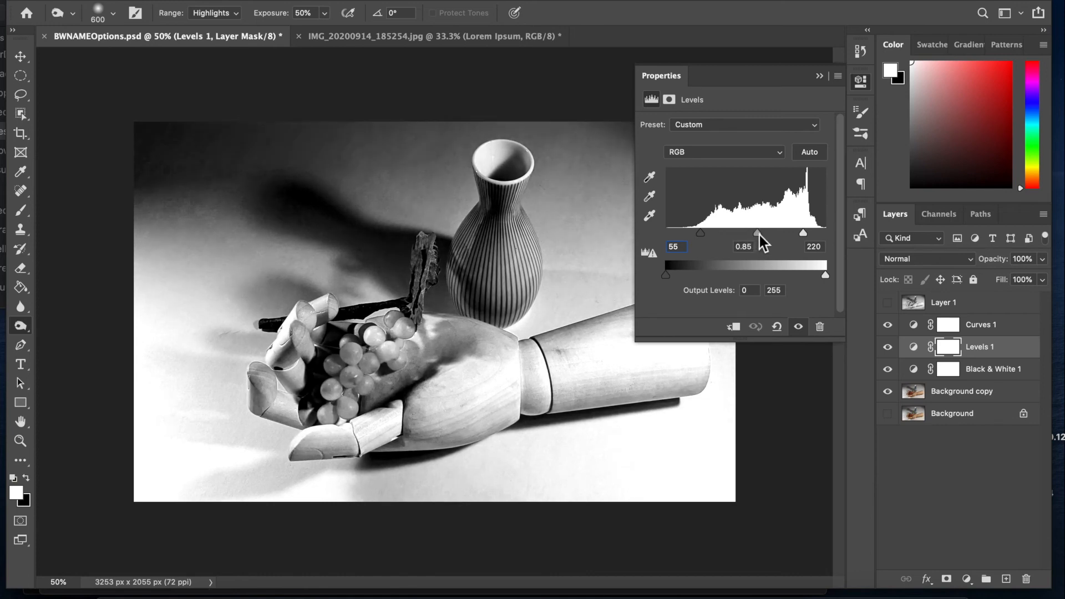
Compare the higher-contrast Levels version with the dodged and burned Layer 1, leaving that layer hidden.
click(888, 303)
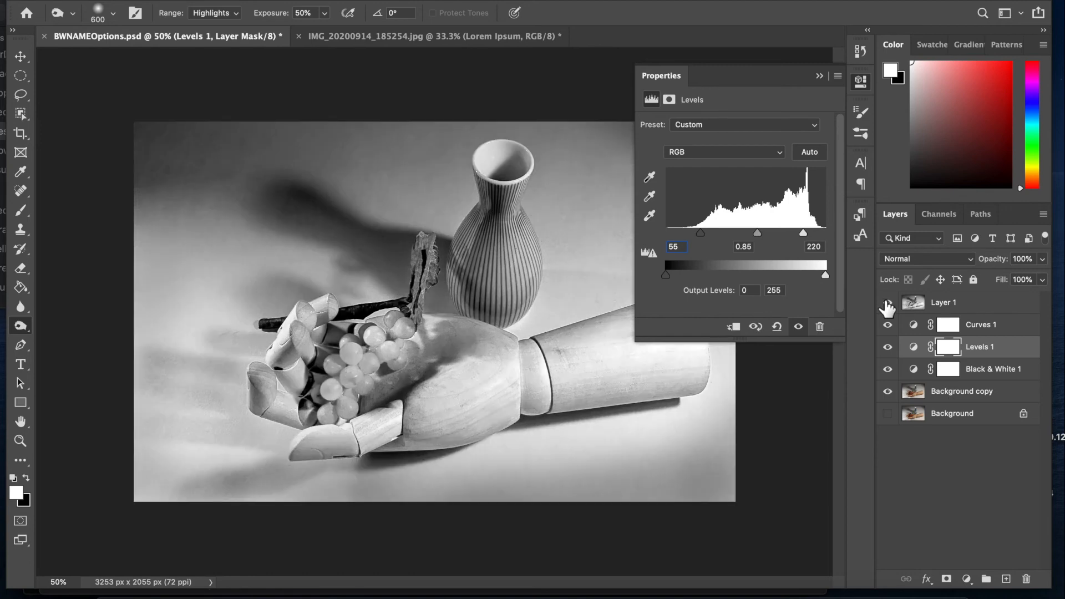
click(888, 304)
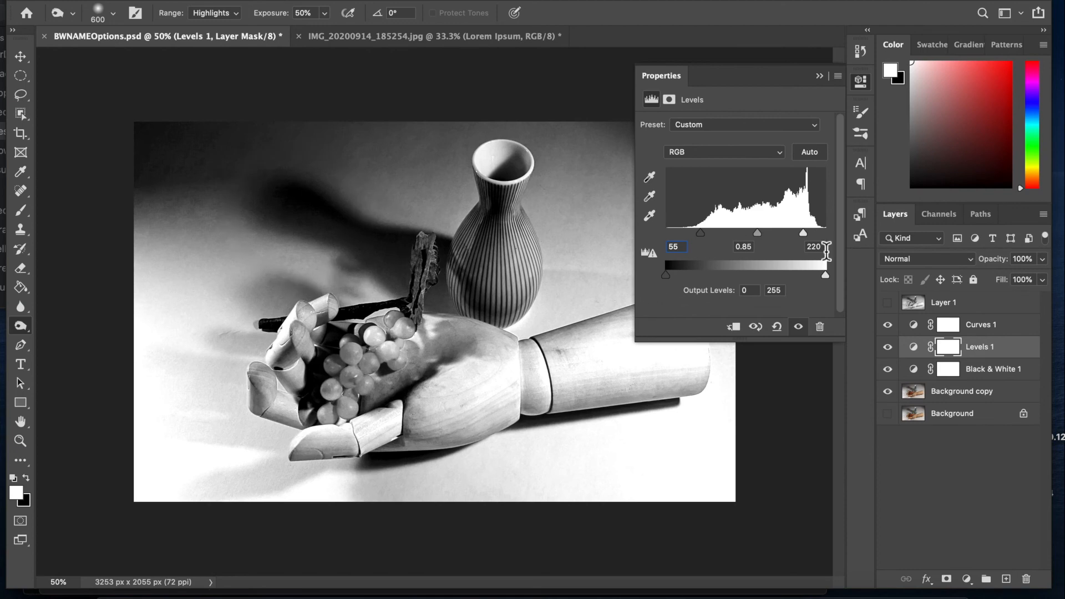
click(819, 77)
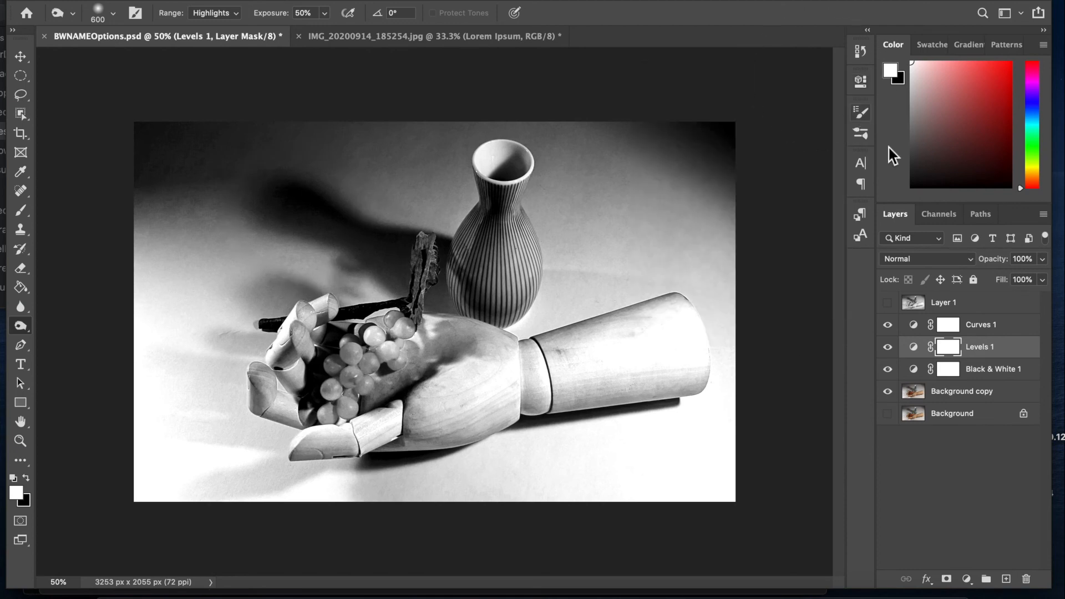
Create a merged copy of the visible layers above Curves 1 and burn the highlights across its lower foreground at 50% exposure.
click(997, 327)
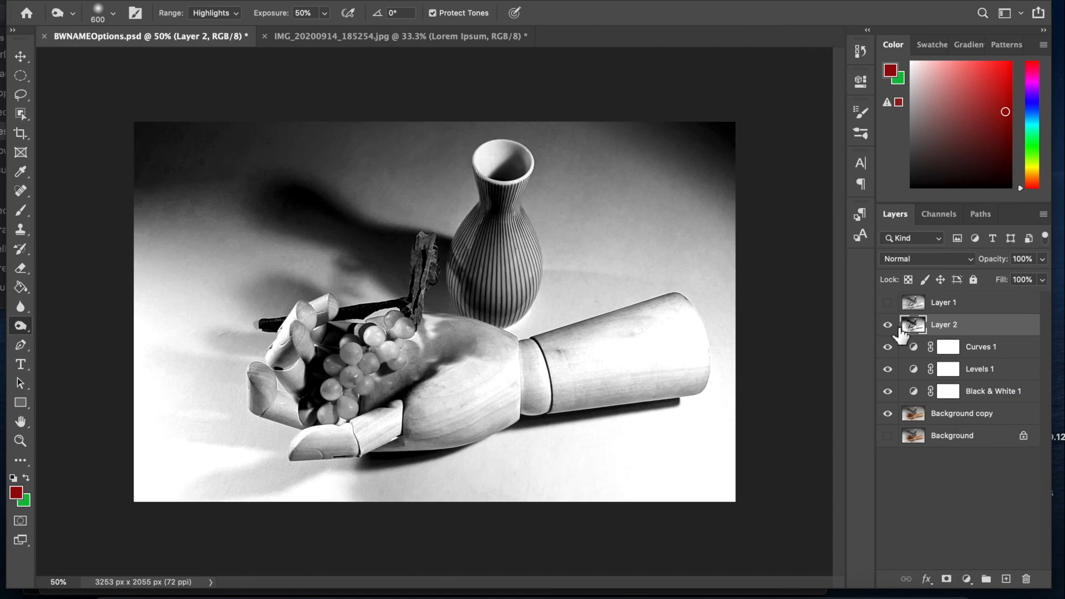
mouse_move(222, 466)
mouse_down()
mouse_move(172, 414)
mouse_move(135, 401)
mouse_move(166, 261)
mouse_move(225, 504)
mouse_move(314, 503)
mouse_move(223, 415)
mouse_move(191, 333)
mouse_move(190, 488)
mouse_move(148, 314)
mouse_move(148, 372)
mouse_up()
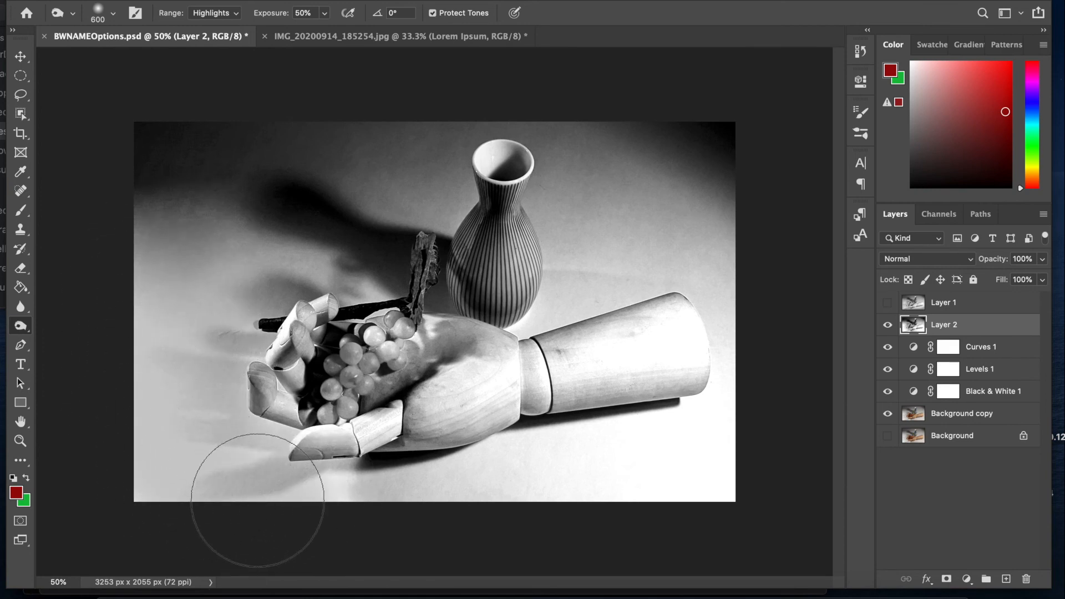
mouse_move(689, 466)
mouse_down()
mouse_move(702, 445)
mouse_move(620, 493)
mouse_move(583, 484)
mouse_move(597, 493)
mouse_move(446, 509)
mouse_move(743, 448)
mouse_move(765, 416)
mouse_move(710, 371)
mouse_move(607, 366)
mouse_move(666, 342)
mouse_move(638, 350)
mouse_move(661, 361)
mouse_move(599, 371)
mouse_move(698, 362)
mouse_move(692, 331)
mouse_move(675, 351)
mouse_up()
Try burning the highlights at the end of the wooden forearm with a size 300 brush.
key(bracketleft)
key(bracketleft)
key(bracketleft)
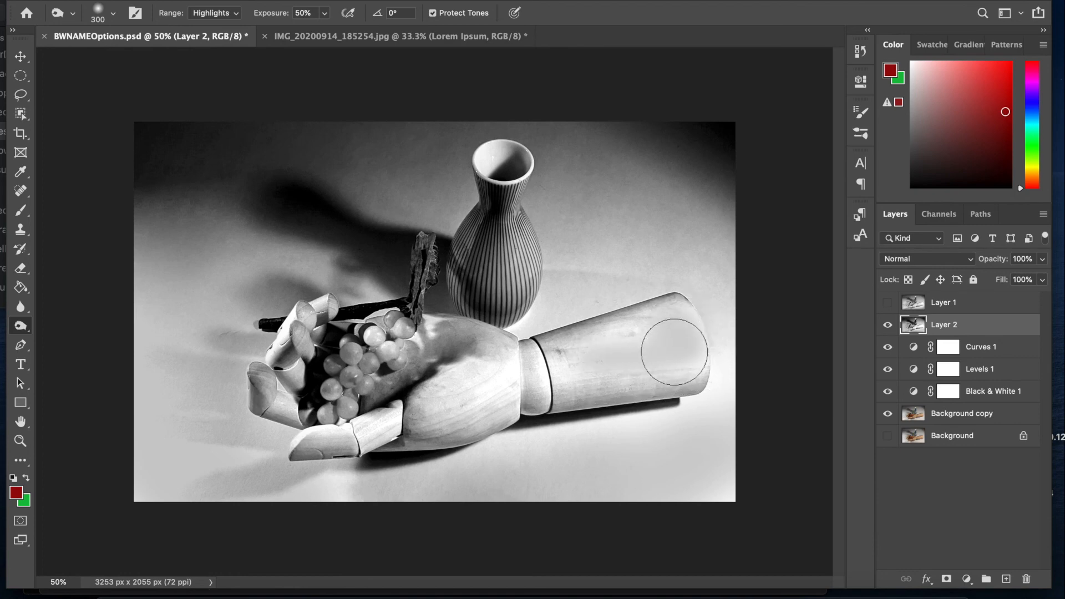
key(super+z)
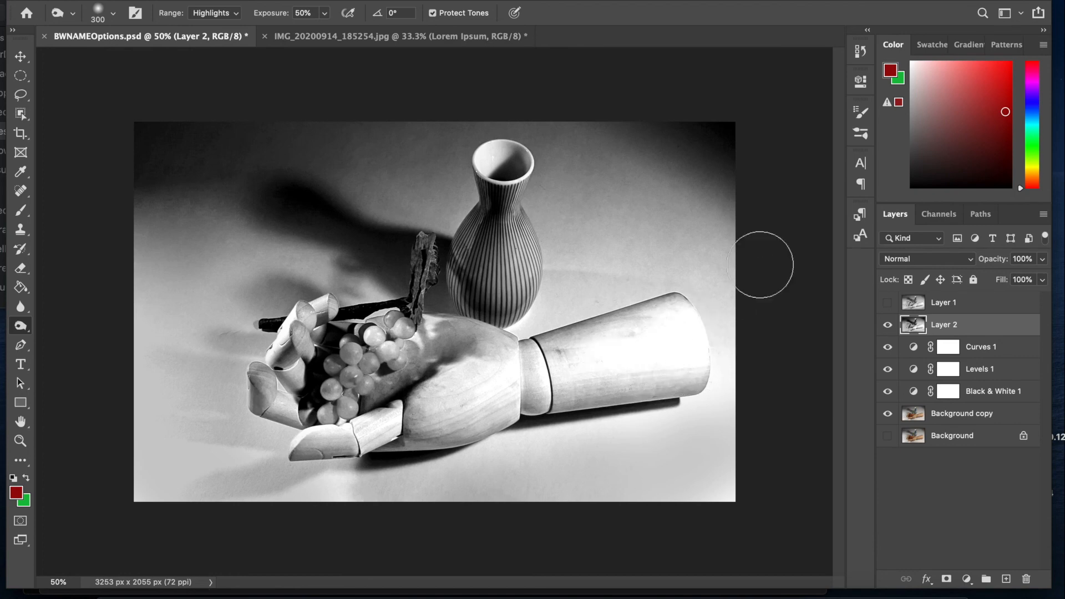
Burn the midtones and shadows of the upper background on Layer 2 with a size 800 brush at 50% exposure.
key(bracketright)
key(bracketright)
key(bracketright)
key(bracketright)
key(bracketright)
key(bracketright)
key(bracketright)
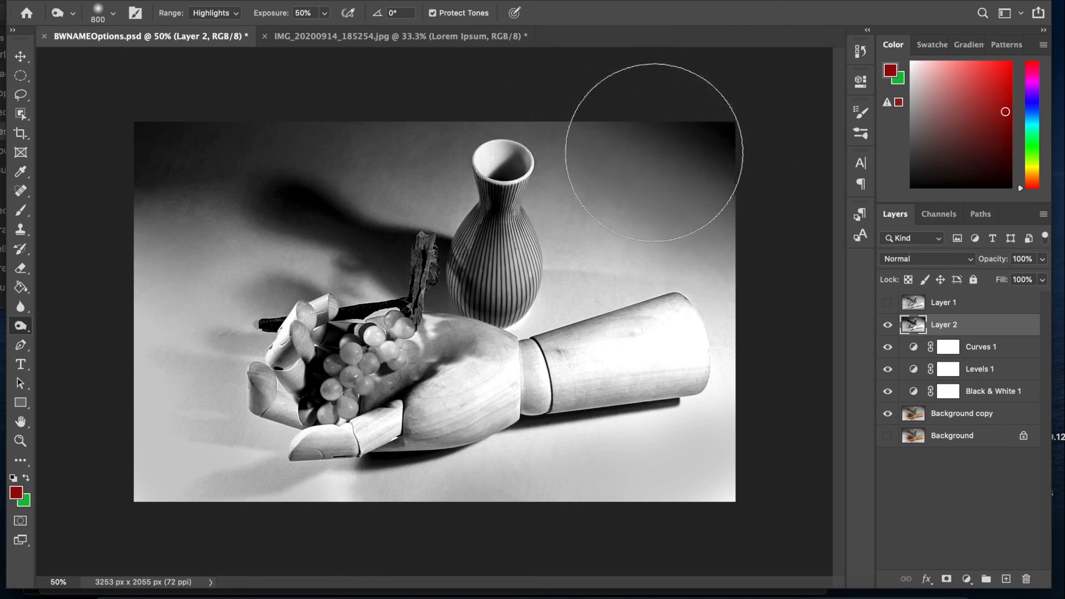
click(210, 12)
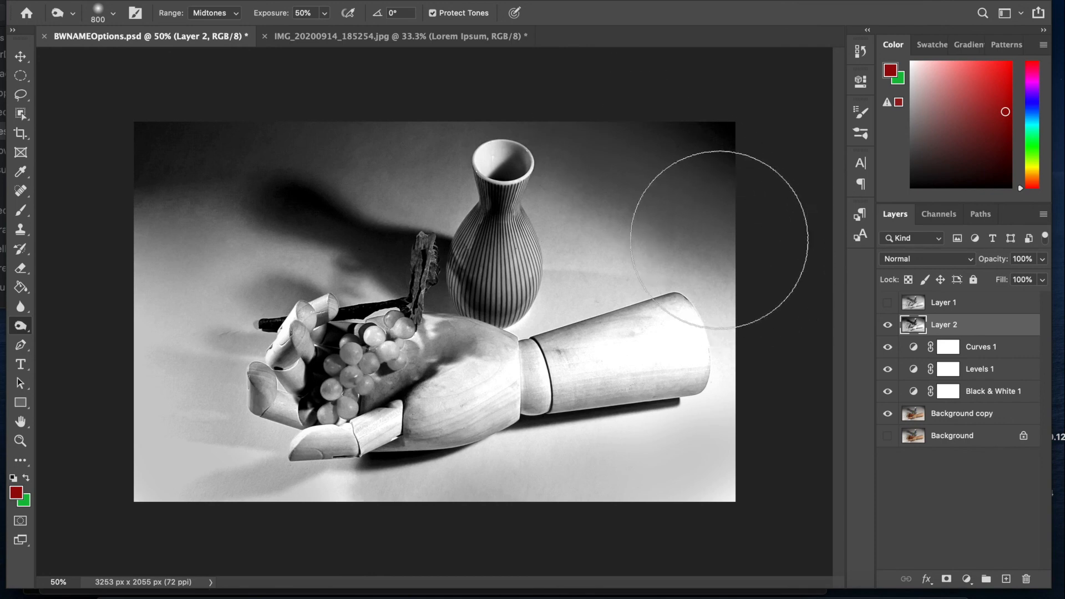
click(210, 12)
click(211, 3)
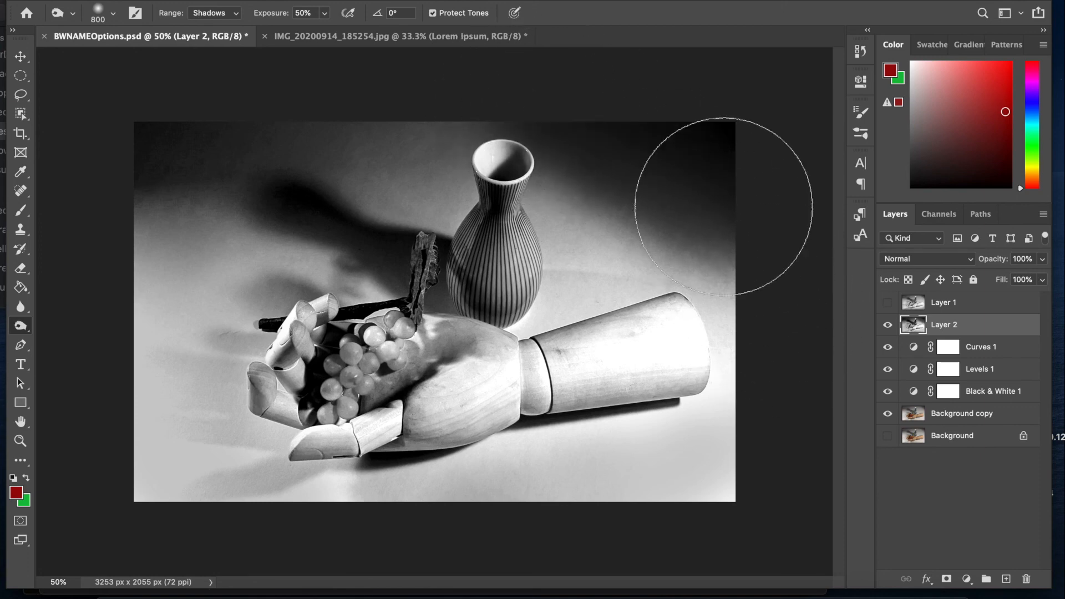
mouse_move(623, 101)
mouse_down()
mouse_move(424, 94)
mouse_move(438, 101)
mouse_move(273, 120)
mouse_move(466, 98)
mouse_move(384, 96)
mouse_move(271, 129)
mouse_move(144, 241)
mouse_move(105, 302)
mouse_move(223, 201)
mouse_move(122, 301)
mouse_move(116, 324)
mouse_move(167, 258)
mouse_move(111, 337)
mouse_move(200, 254)
mouse_move(138, 308)
mouse_move(138, 277)
mouse_move(128, 289)
mouse_move(348, 148)
mouse_move(404, 152)
mouse_move(334, 171)
mouse_up()
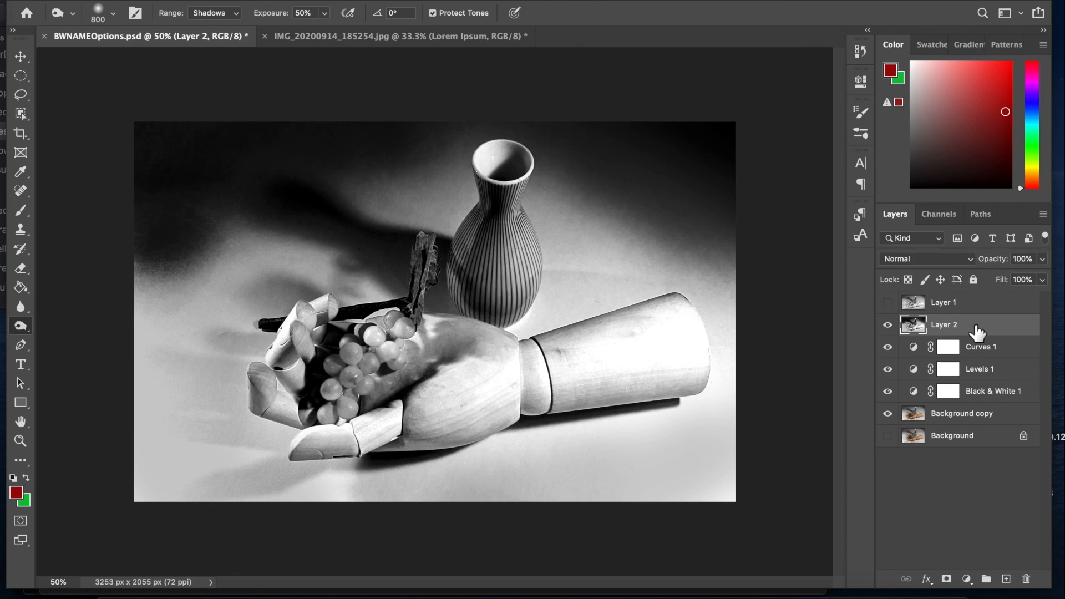
Save the document and a JPEG copy named BWNAME1-b in the Still Life Two folder, at quality 12 with the Baseline ("Standard") format.
key(ctrl+s)
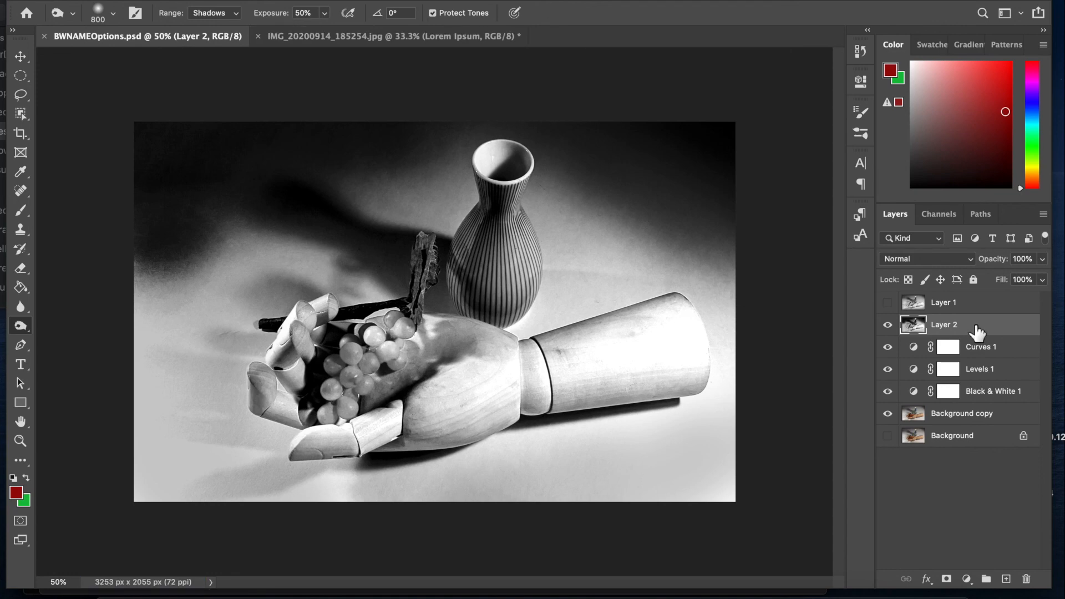
key(ctrl+shift+s)
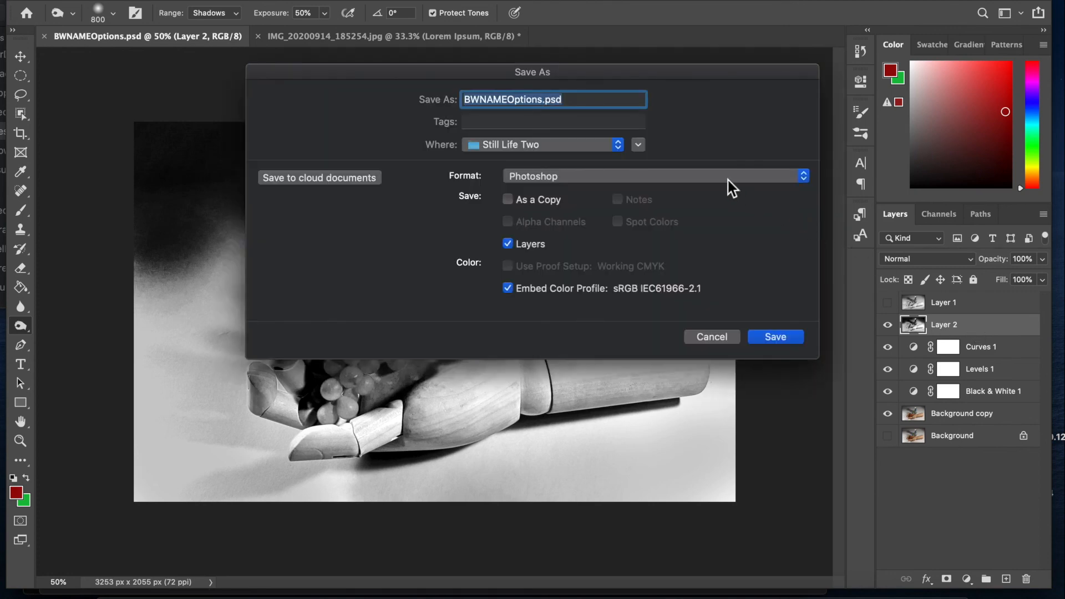
key(Right)
key(BackSpace)
key(BackSpace)
key(BackSpace)
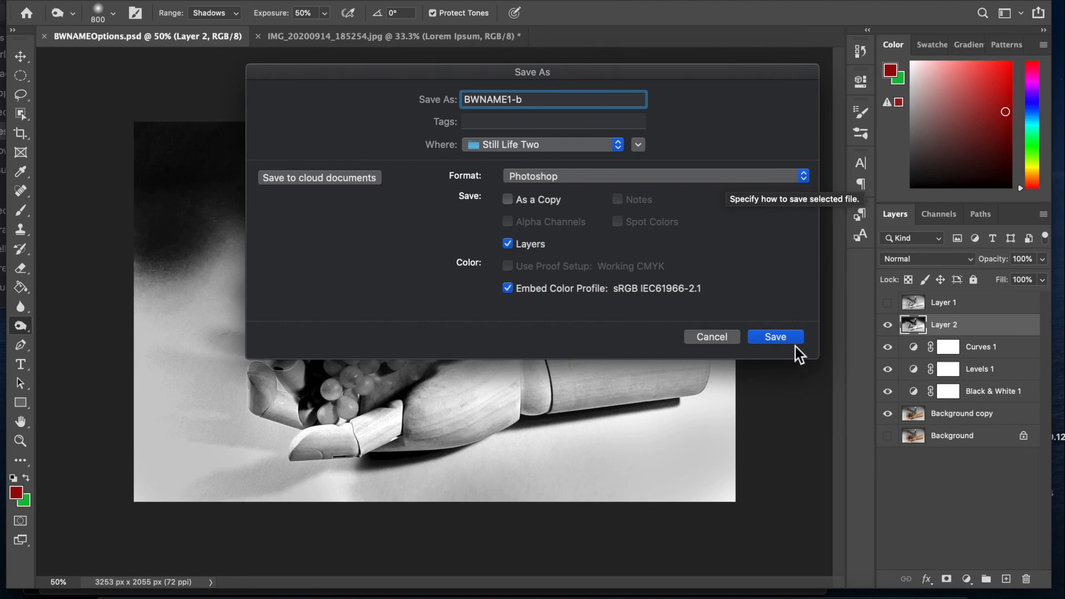
click(664, 178)
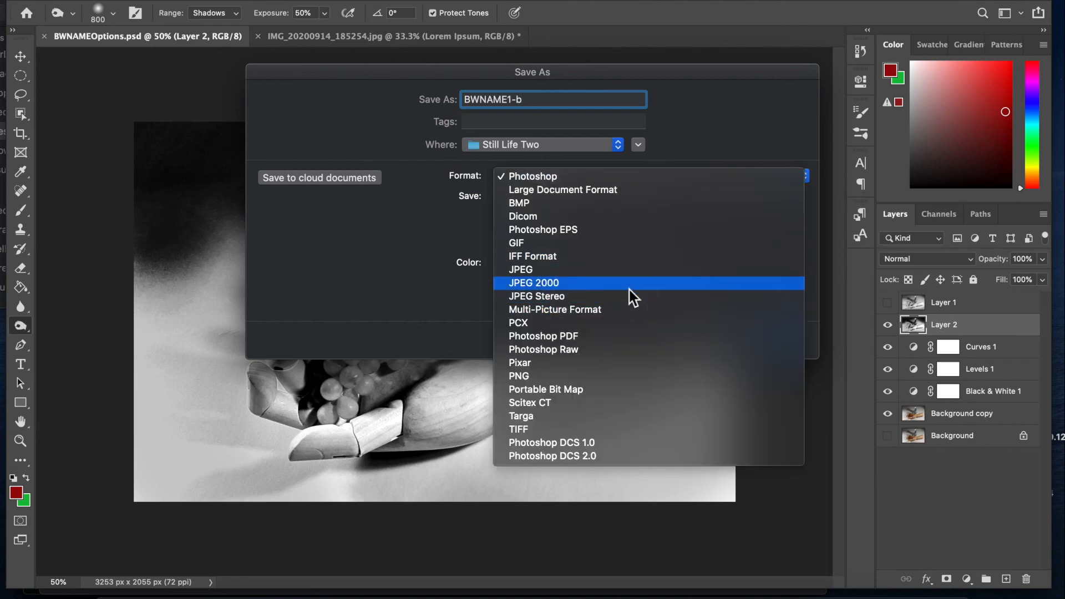
click(622, 271)
click(789, 343)
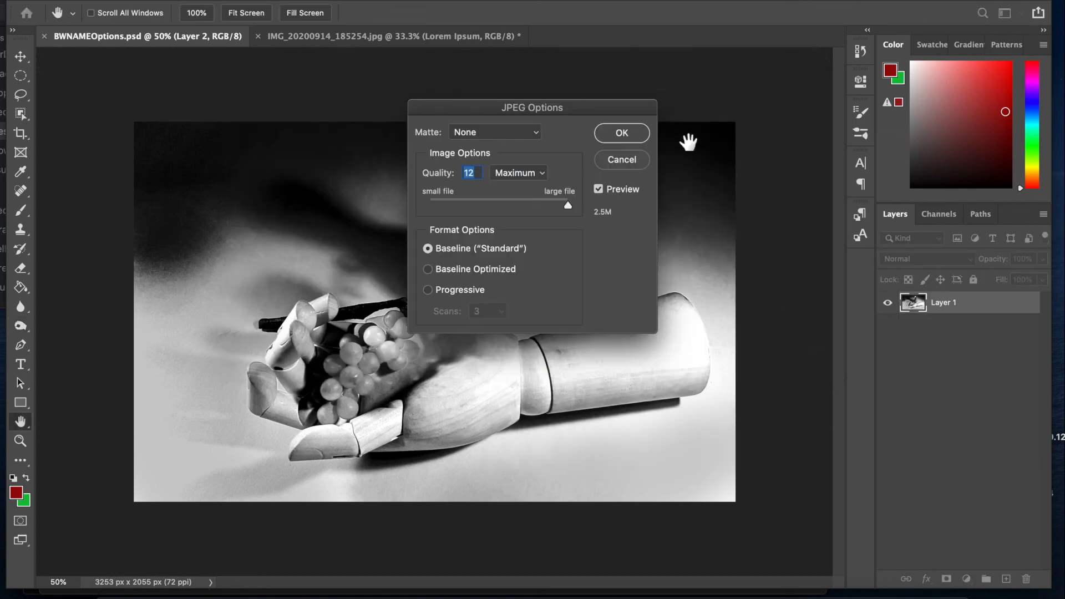
click(613, 133)
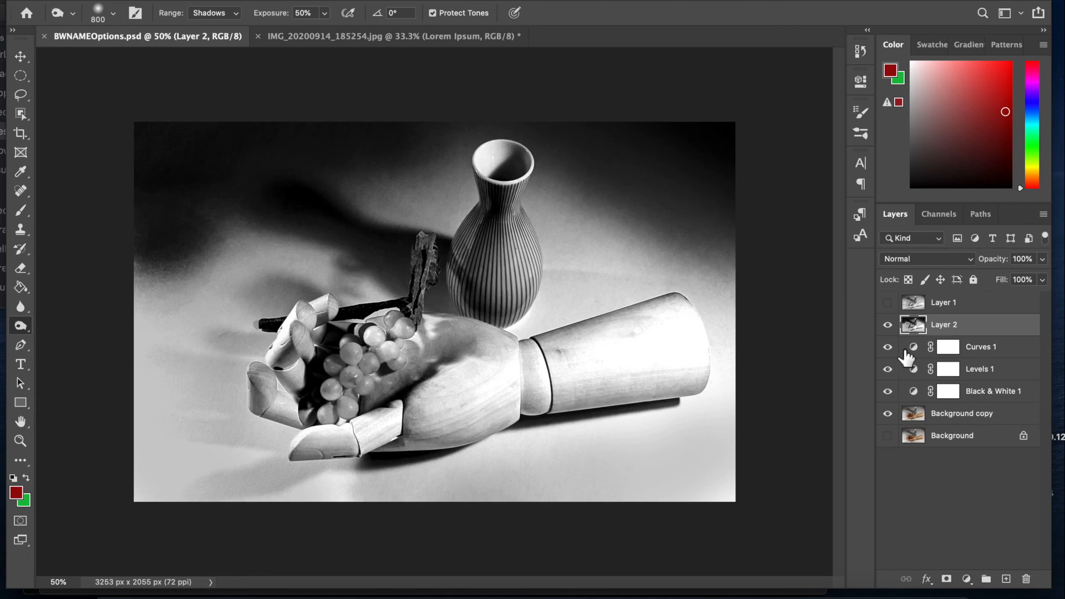
Hide Layer 2 and set the Black & White 1 adjustment to Reds -28, Greens -76 and Blues 277.
click(887, 325)
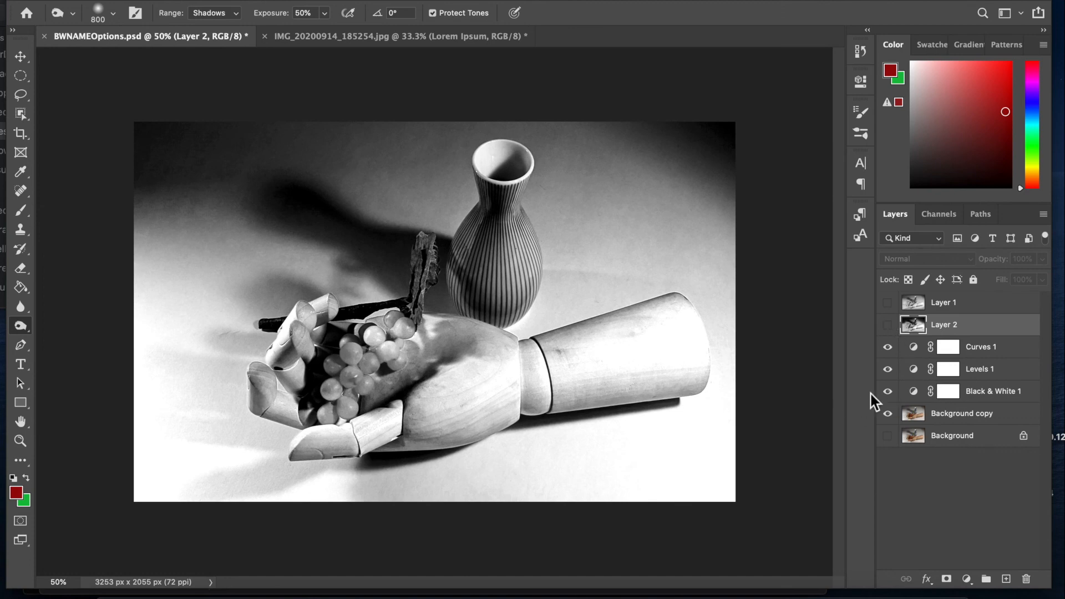
double_click(912, 392)
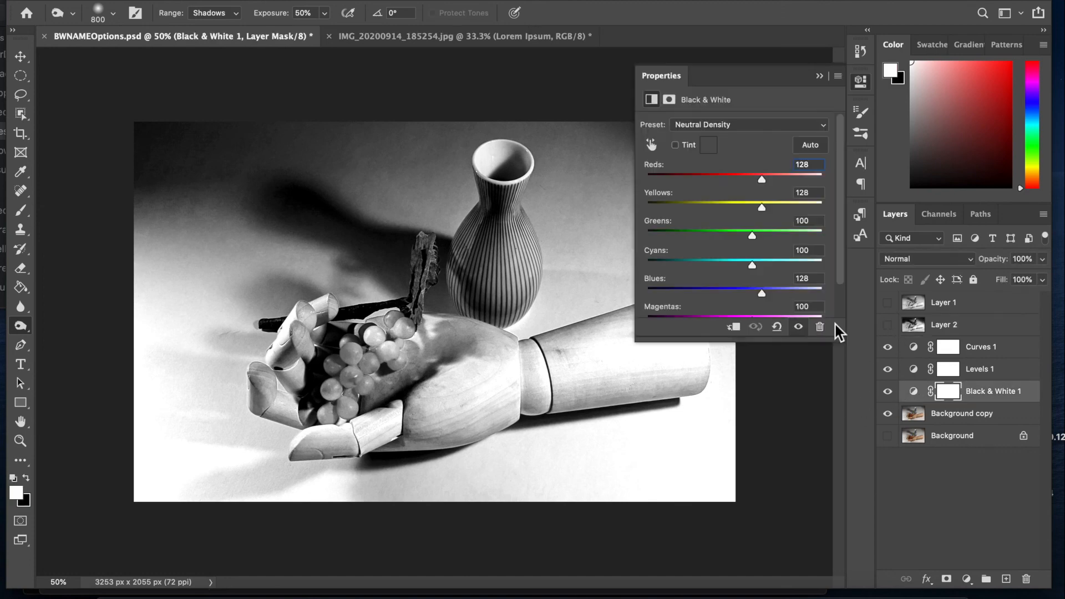
click(693, 232)
click(817, 288)
click(709, 179)
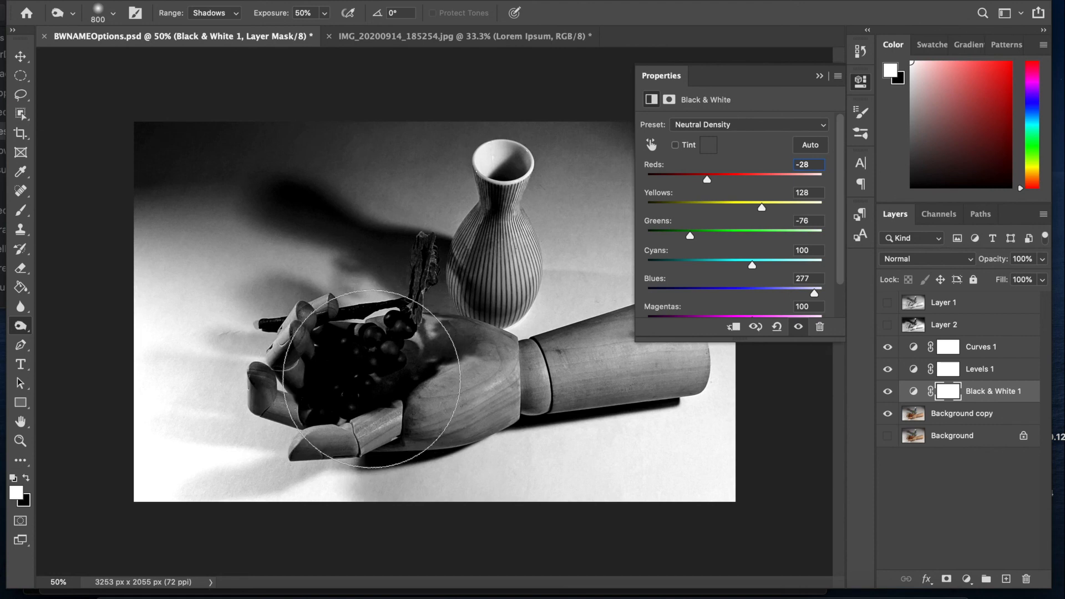
click(821, 76)
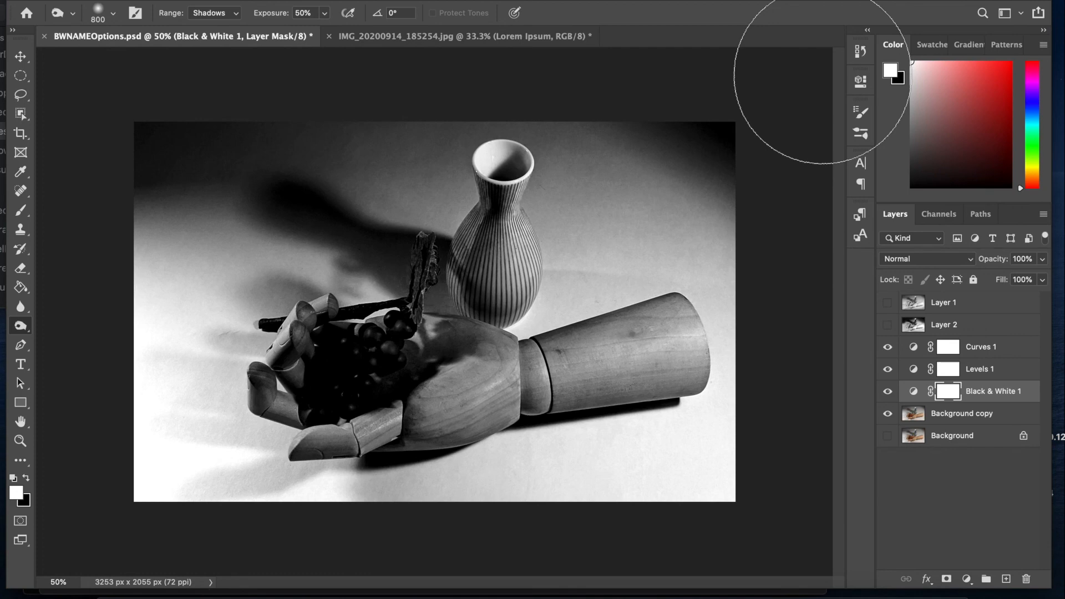